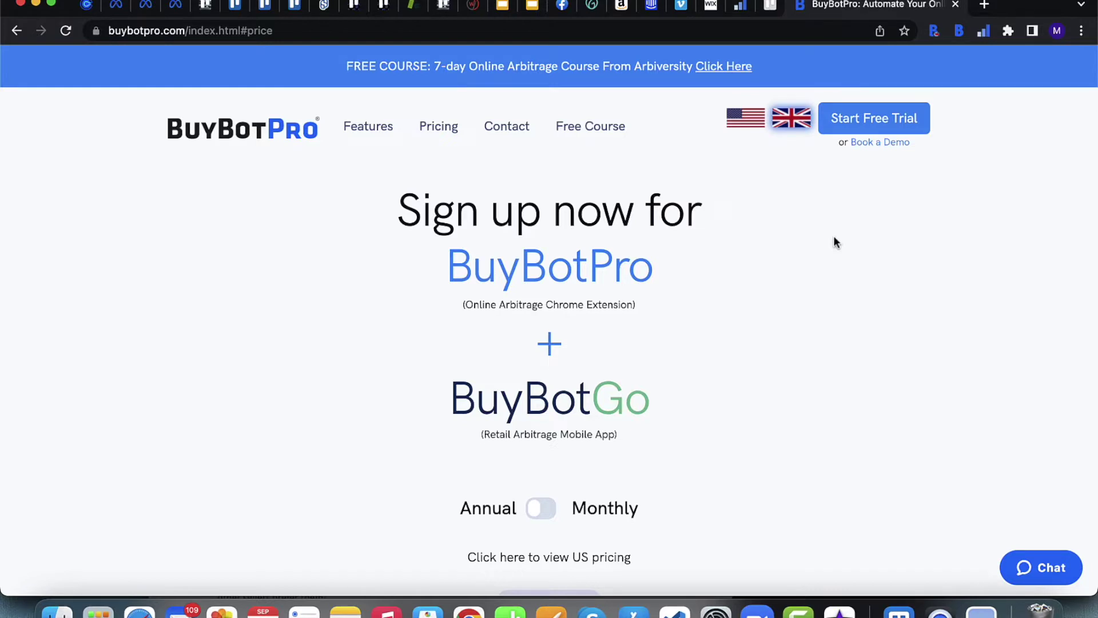
{"action": "scroll", "coordinate": [834, 243], "scroll_direction": "down", "scroll_amount": 5}
{"action": "scroll", "coordinate": [833, 241], "scroll_direction": "up", "scroll_amount": 4}
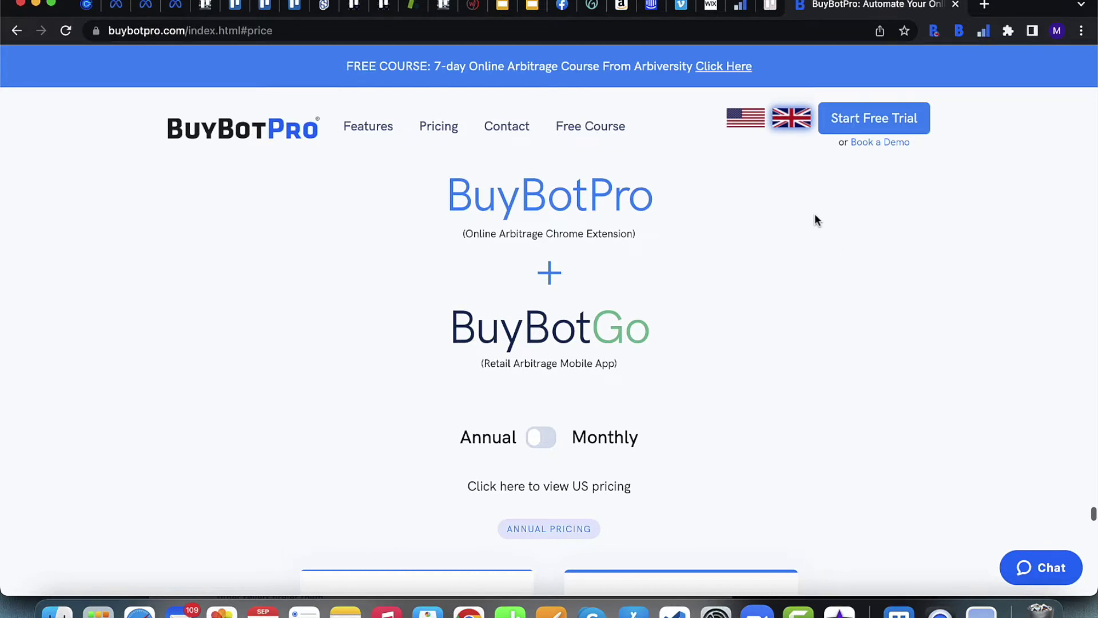
{"action": "left_click", "coordinate": [751, 123]}
{"action": "left_click", "coordinate": [782, 125]}
{"action": "scroll", "coordinate": [749, 404], "scroll_direction": "down", "scroll_amount": 5}
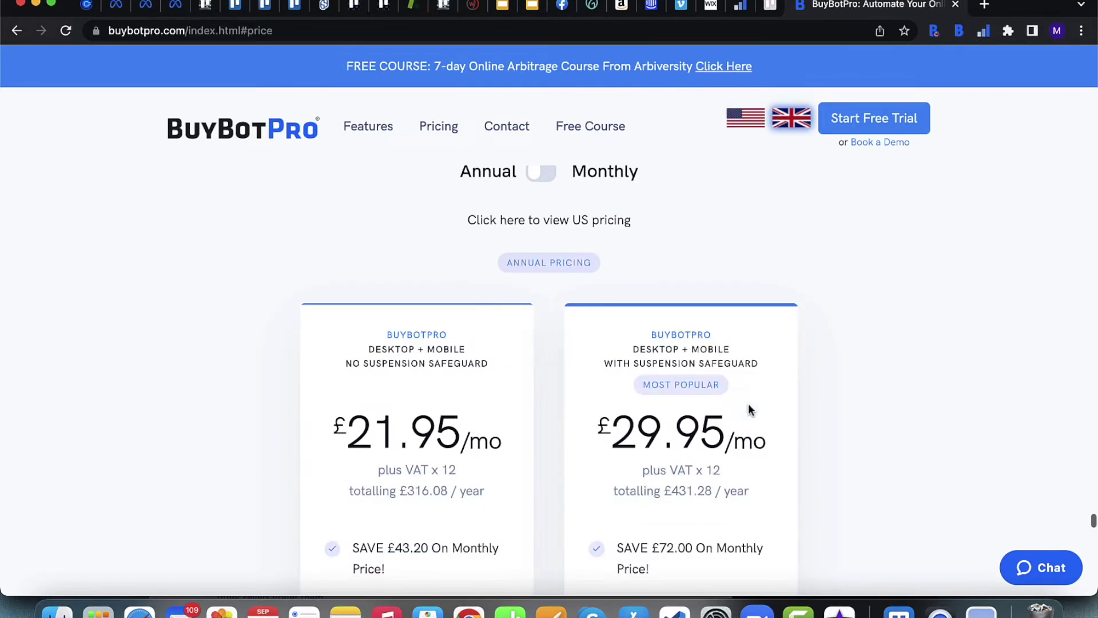
{"action": "left_click", "coordinate": [762, 125]}
{"action": "left_click", "coordinate": [791, 119]}
{"action": "scroll", "coordinate": [538, 269], "scroll_direction": "up", "scroll_amount": 2}
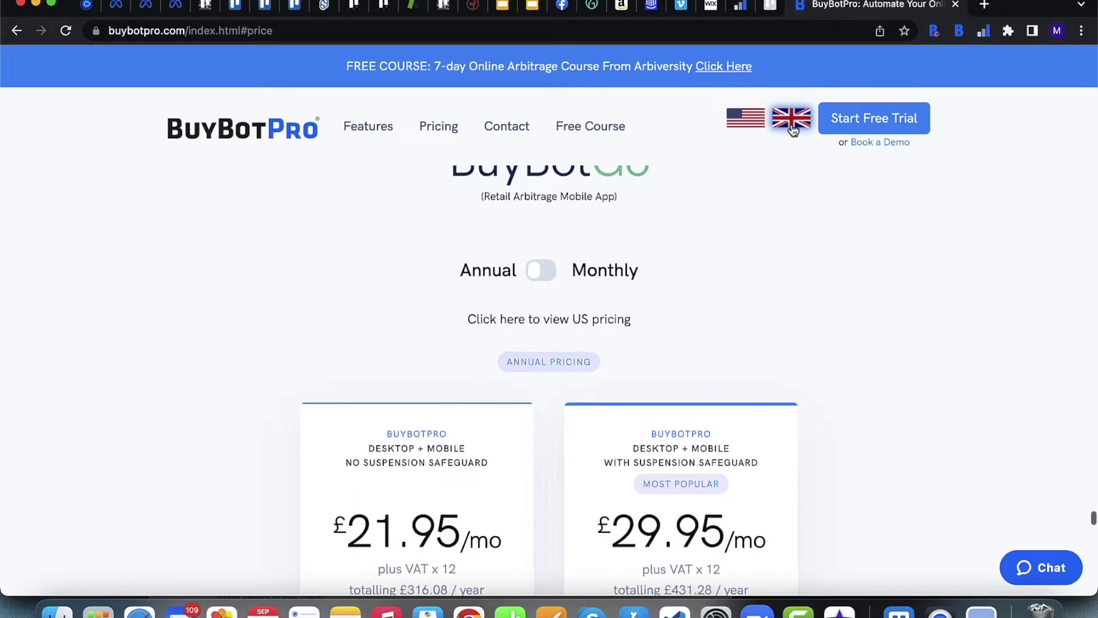
{"action": "left_click", "coordinate": [542, 272]}
{"action": "left_click", "coordinate": [542, 272]}
{"action": "scroll", "coordinate": [414, 383], "scroll_direction": "down", "scroll_amount": 4}
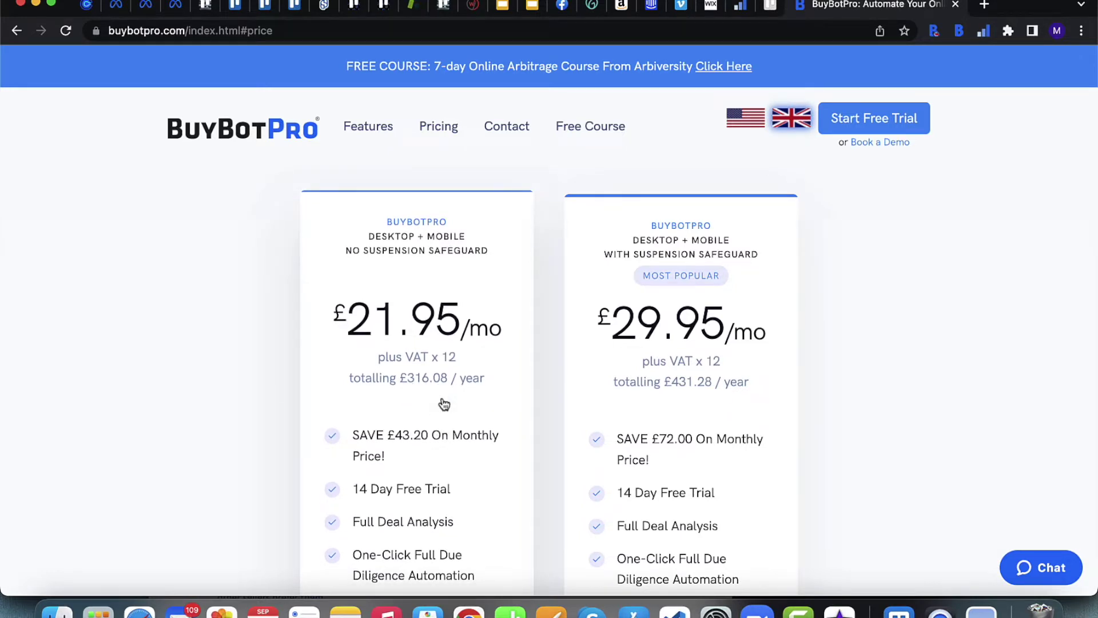
- Switch the BuyBotPro plans to monthly pricing (£24.95/mo and £34.95/mo) and browse the plan features
{"action": "scroll", "coordinate": [445, 404], "scroll_direction": "up", "scroll_amount": 4}
{"action": "left_click", "coordinate": [540, 278]}
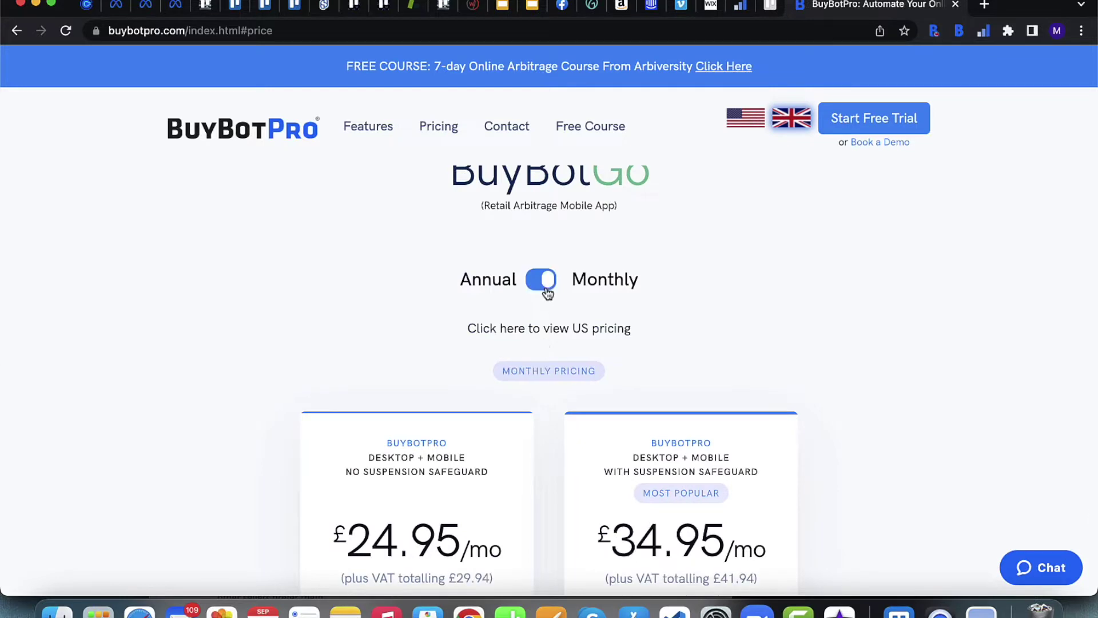
{"action": "scroll", "coordinate": [445, 414], "scroll_direction": "down", "scroll_amount": 5}
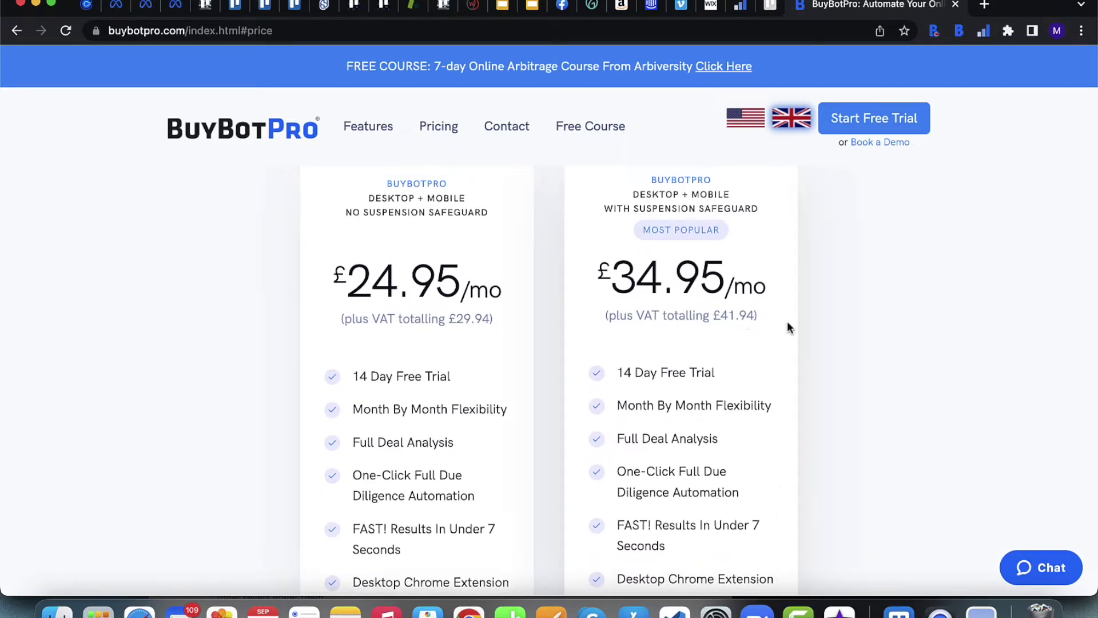
{"action": "scroll", "coordinate": [862, 321], "scroll_direction": "down", "scroll_amount": 7}
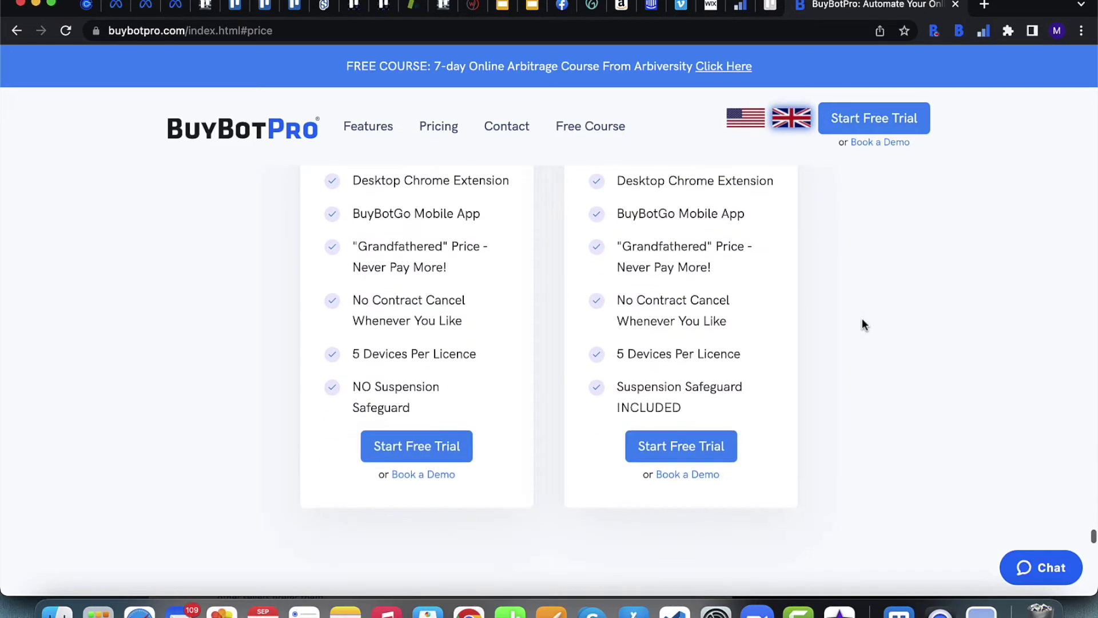
{"action": "scroll", "coordinate": [863, 321], "scroll_direction": "up", "scroll_amount": 7}
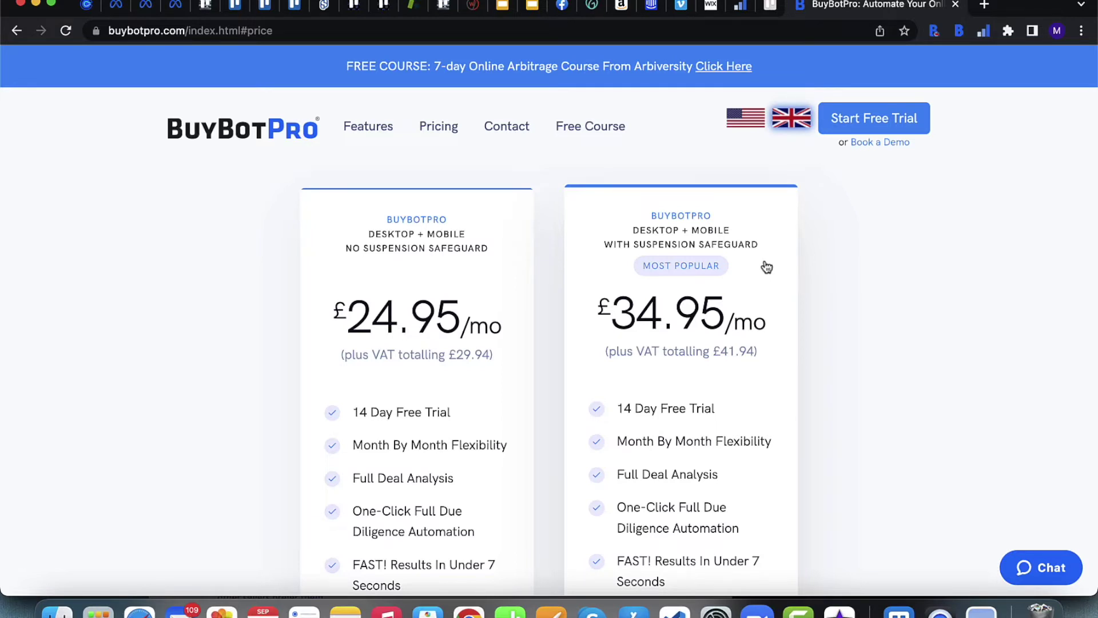
- Open the BuyBotPro Chrome Web Store listing in a new background tab
{"action": "scroll", "coordinate": [678, 397], "scroll_direction": "down", "scroll_amount": 3}
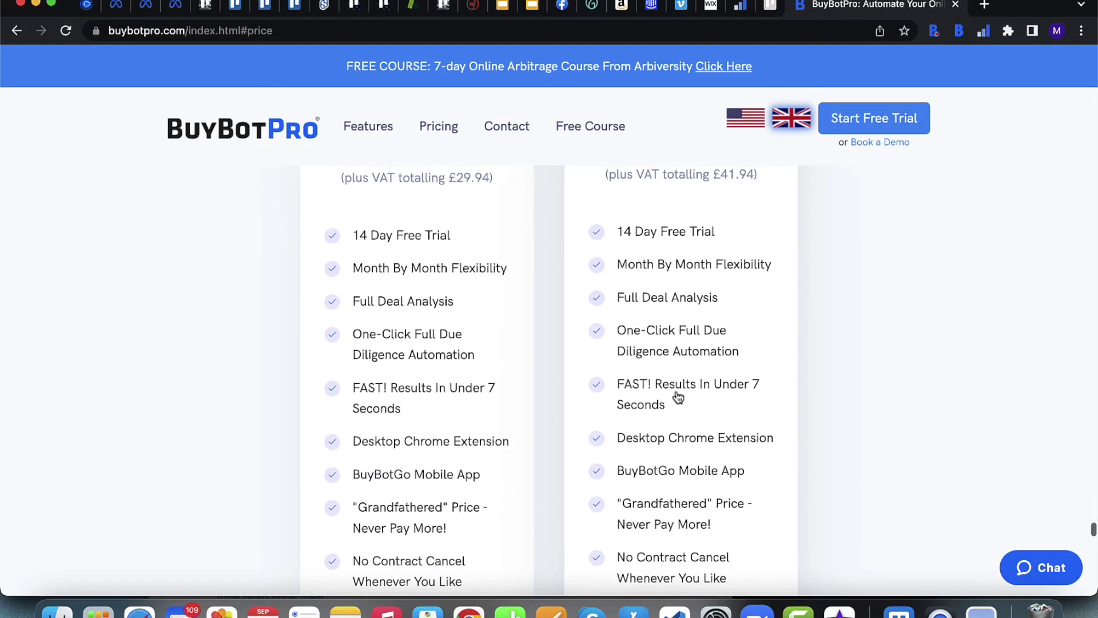
{"action": "scroll", "coordinate": [678, 397], "scroll_direction": "up", "scroll_amount": 2}
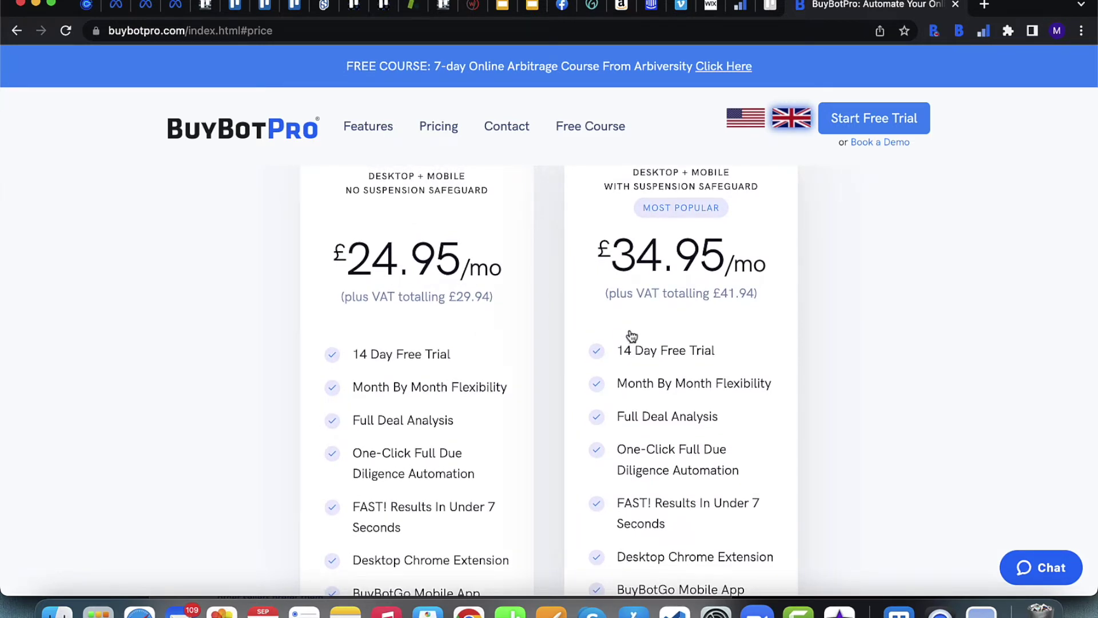
{"action": "scroll", "coordinate": [632, 336], "scroll_direction": "up", "scroll_amount": 1}
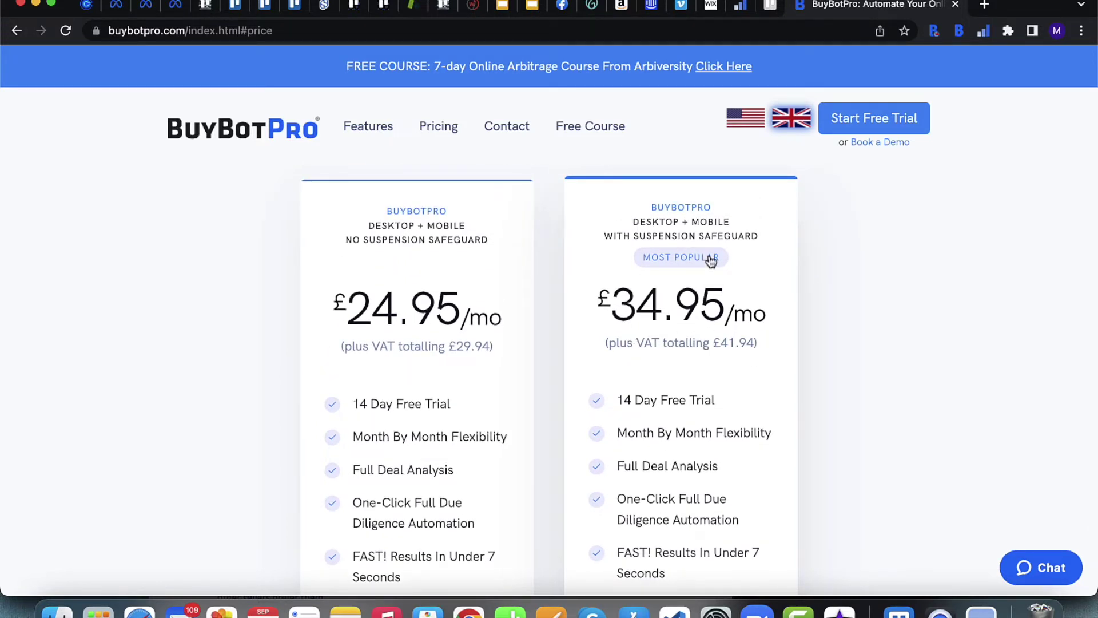
{"action": "scroll", "coordinate": [704, 355], "scroll_direction": "up", "scroll_amount": 2}
{"action": "scroll", "coordinate": [704, 356], "scroll_direction": "down", "scroll_amount": 1}
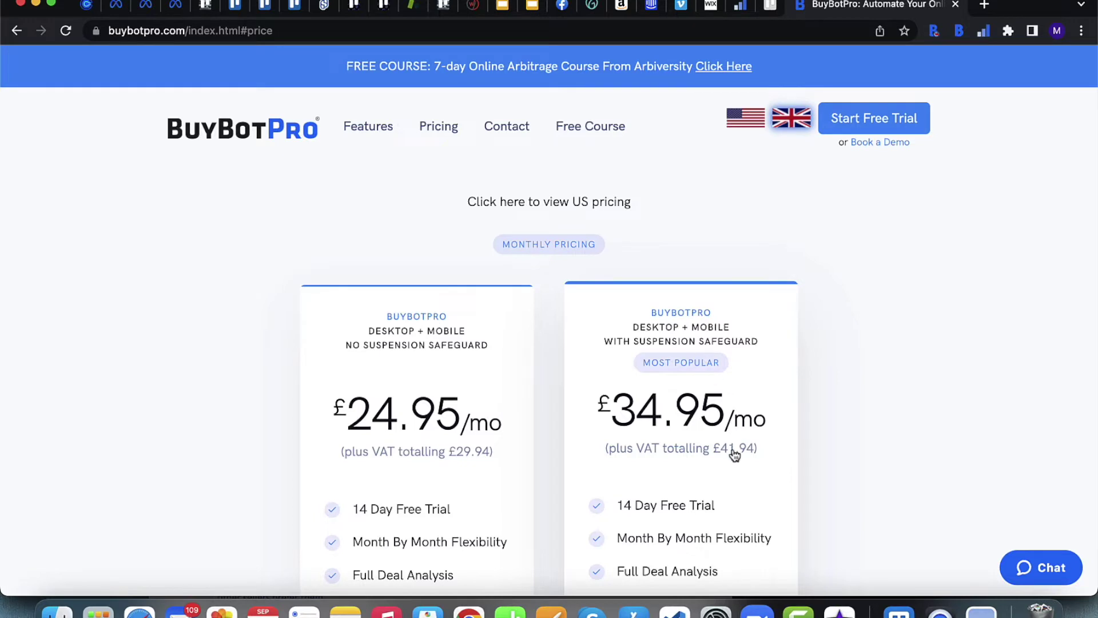
{"action": "scroll", "coordinate": [725, 475], "scroll_direction": "down", "scroll_amount": 1}
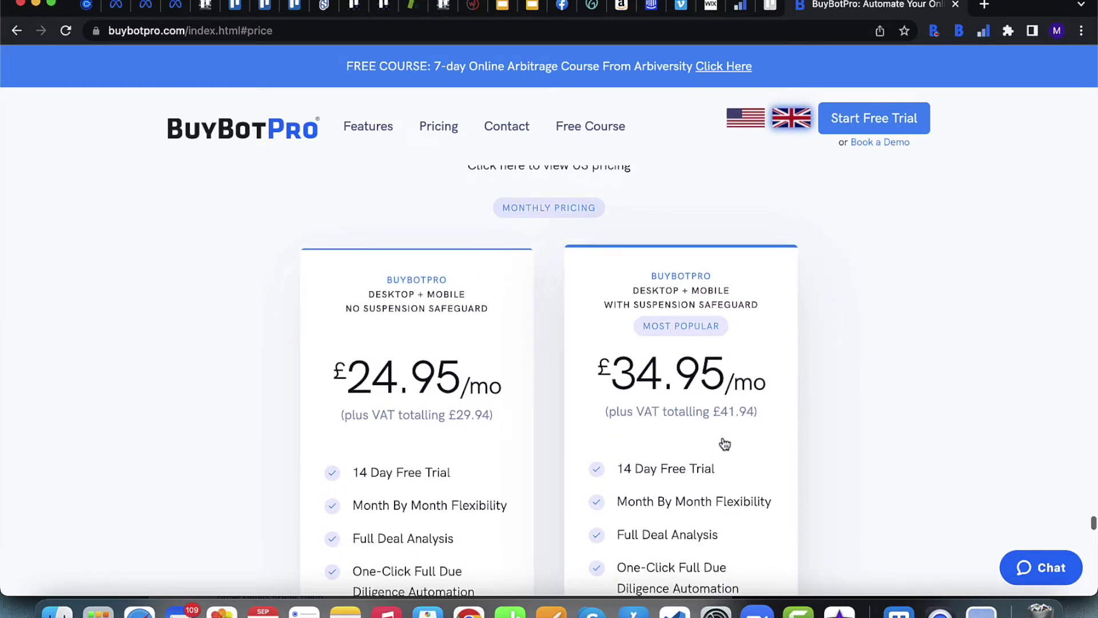
{"action": "left_click", "coordinate": [756, 433], "text": "super"}
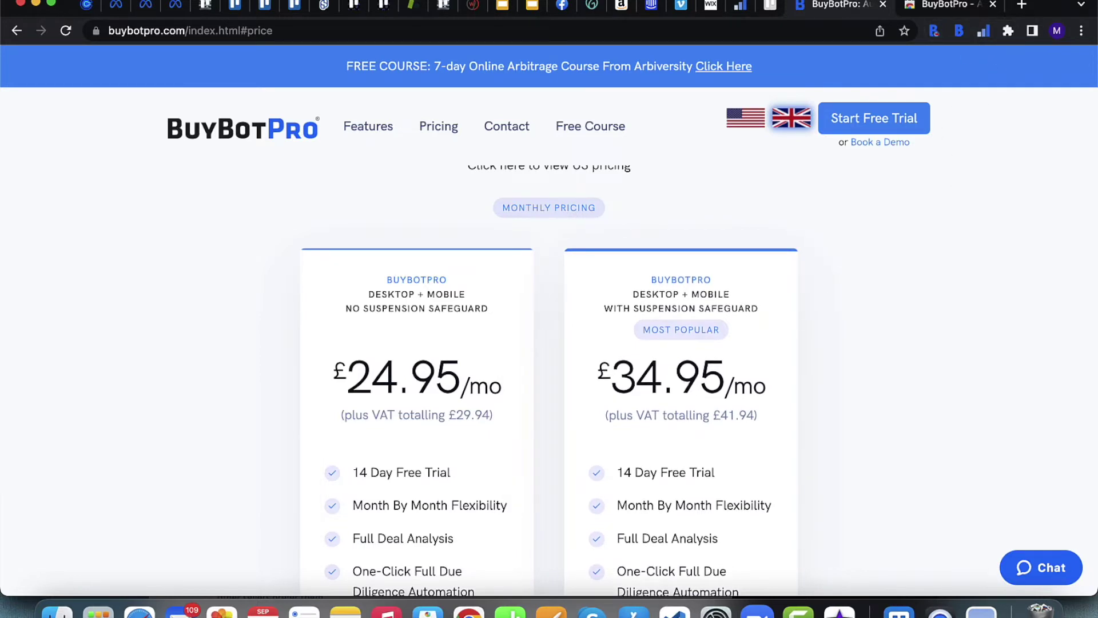
- Remove the BuyBotPro - Amazon FBA Deal Analyzer extension from Chrome
{"action": "left_click", "coordinate": [948, 7]}
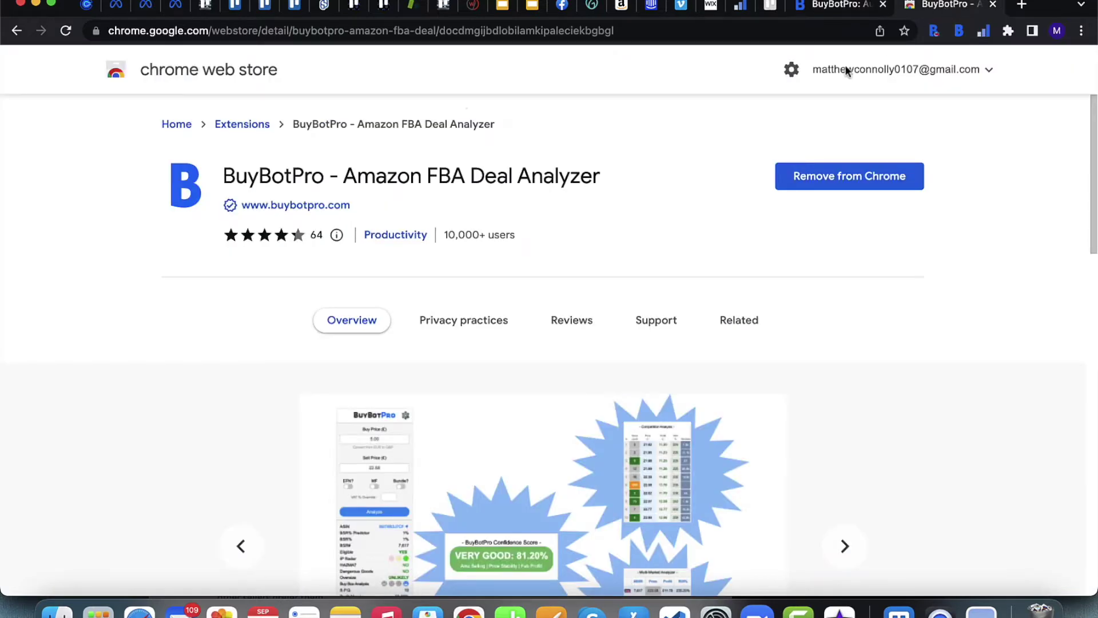
{"action": "left_click", "coordinate": [797, 175]}
{"action": "left_click", "coordinate": [907, 163]}
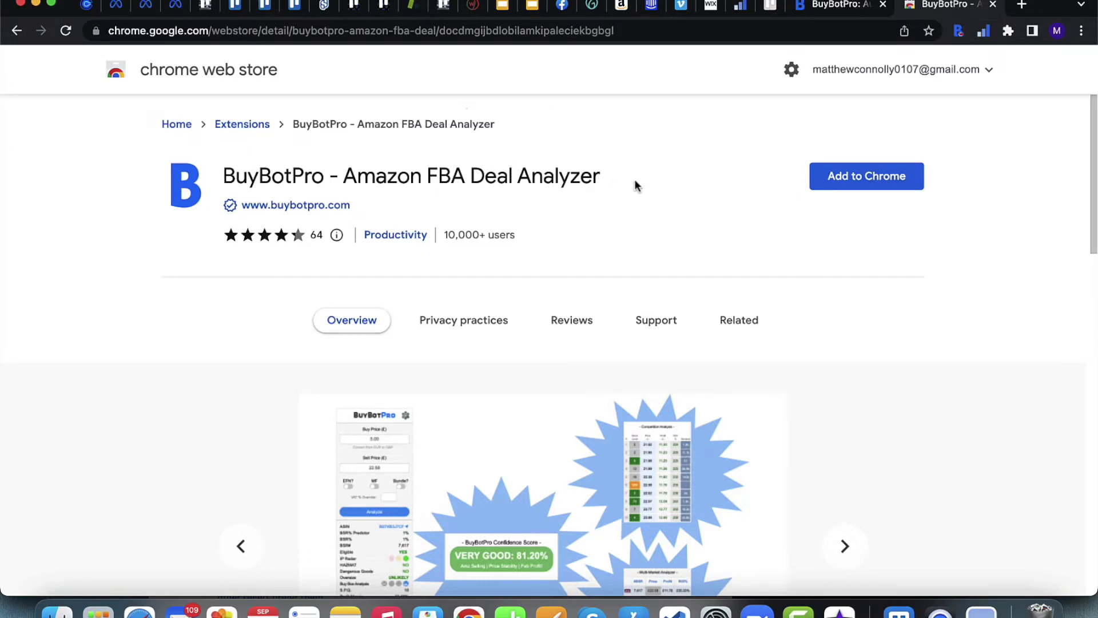
- Add the BuyBotPro extension back to Chrome from its Web Store listing
{"action": "scroll", "coordinate": [622, 372], "scroll_direction": "down", "scroll_amount": 7}
{"action": "scroll", "coordinate": [622, 366], "scroll_direction": "up", "scroll_amount": 6}
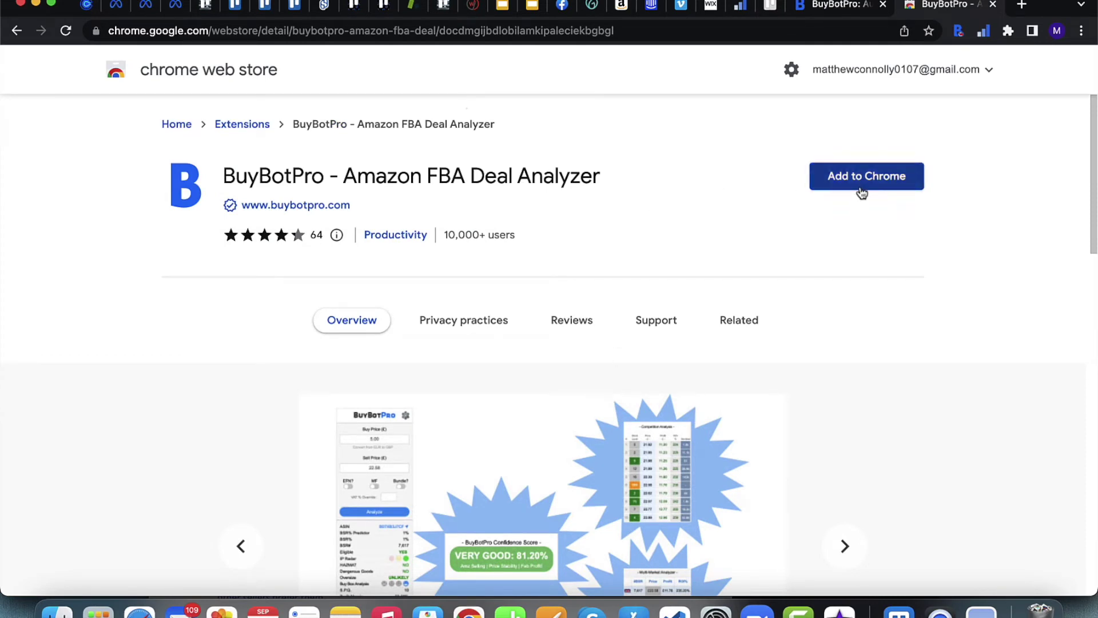
{"action": "left_click", "coordinate": [884, 185]}
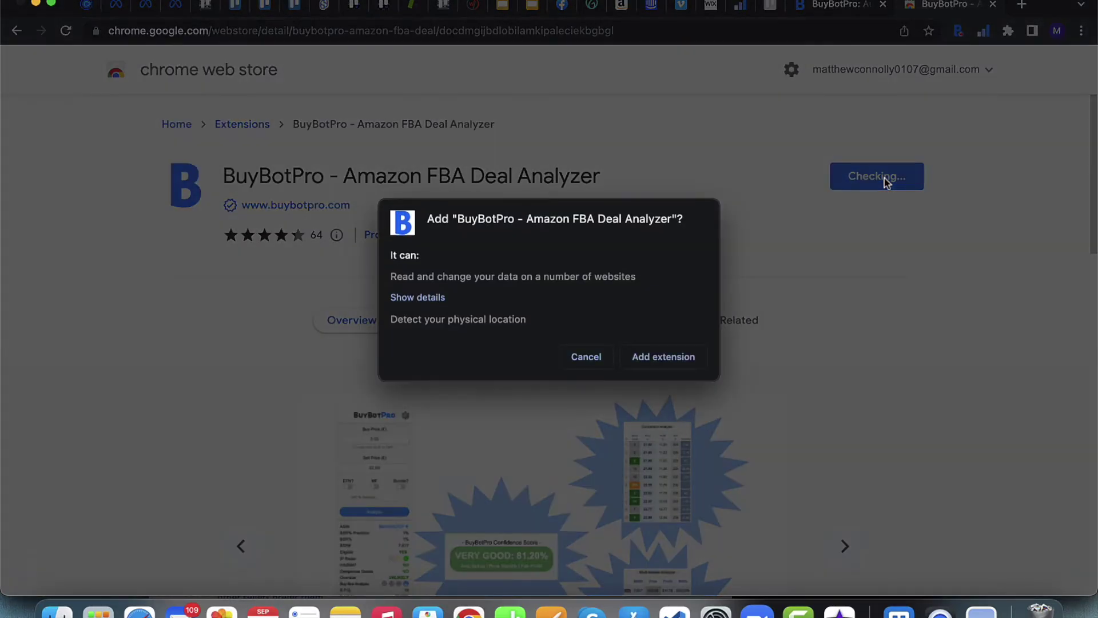
{"action": "left_click", "coordinate": [662, 358]}
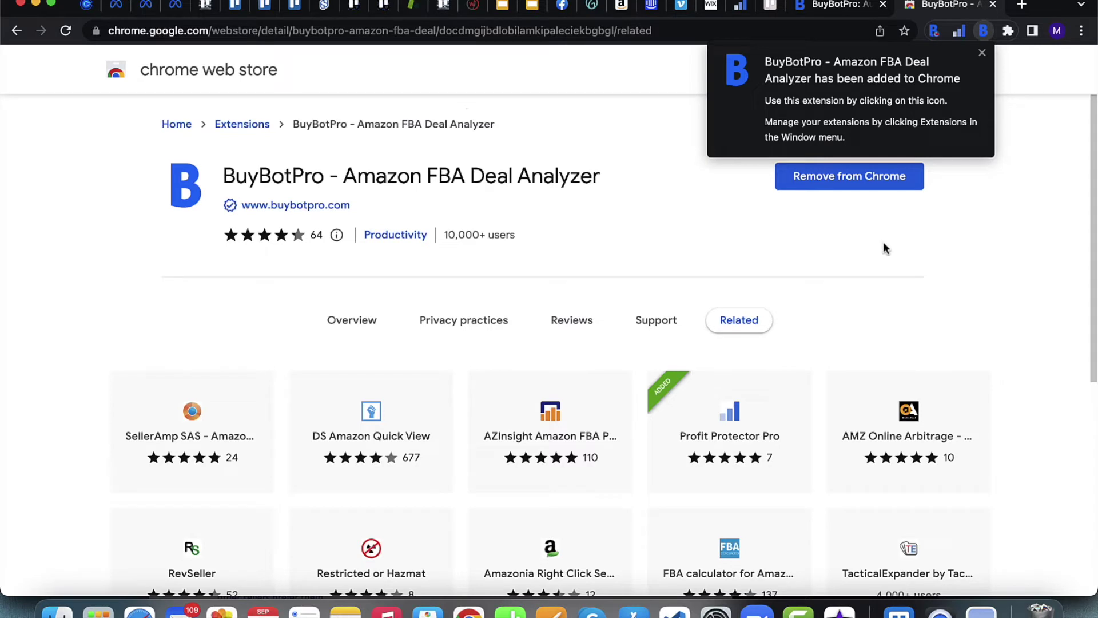
- Pin BuyBotPro to the Chrome toolbar and return to the Amazon LEGO Darth Vader helmet page
{"action": "left_click", "coordinate": [983, 52]}
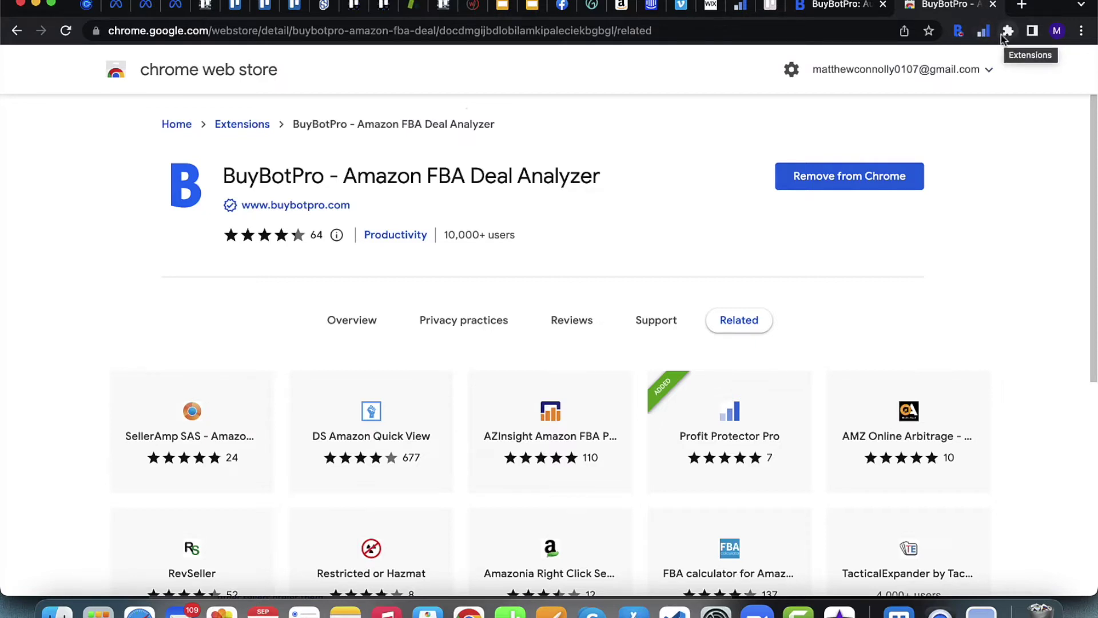
{"action": "left_click", "coordinate": [1008, 32]}
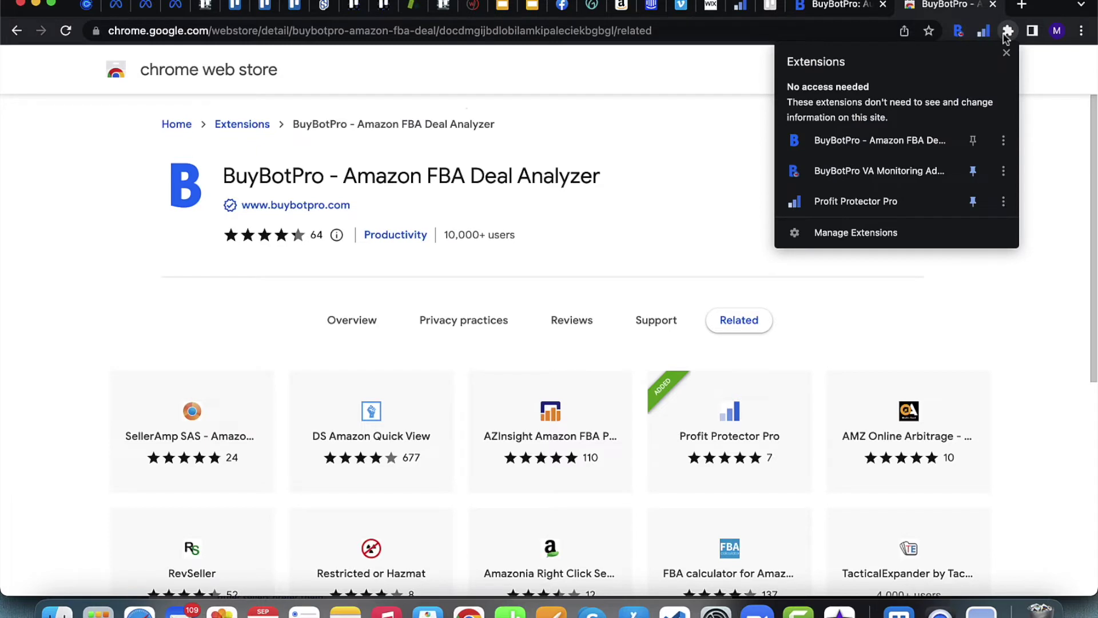
{"action": "left_click", "coordinate": [973, 144]}
{"action": "left_click", "coordinate": [1008, 37]}
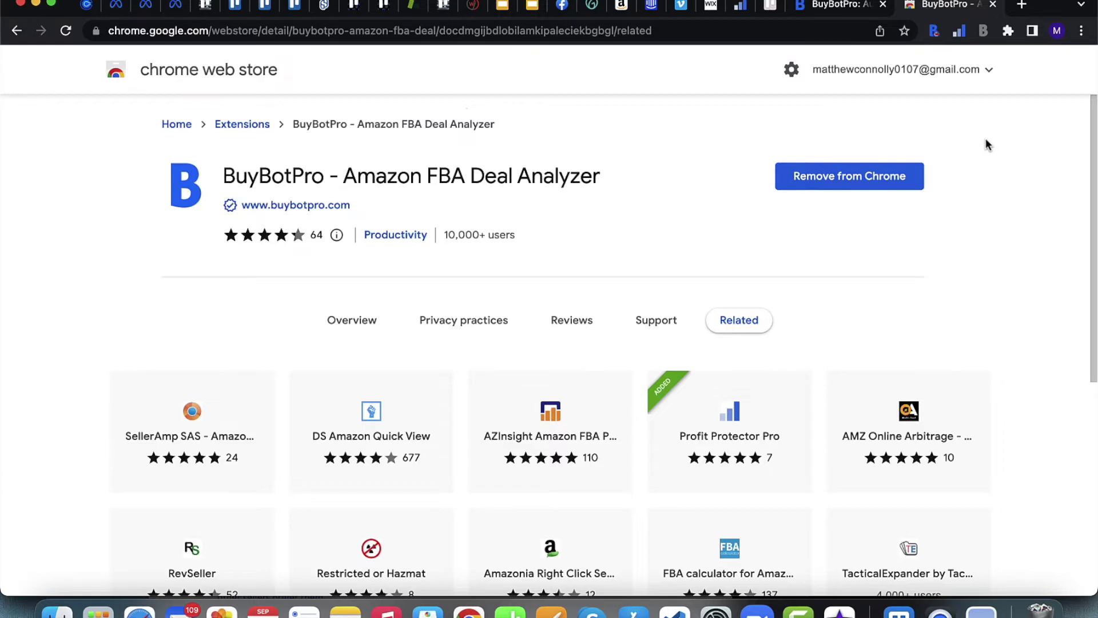
{"action": "left_click", "coordinate": [641, 13]}
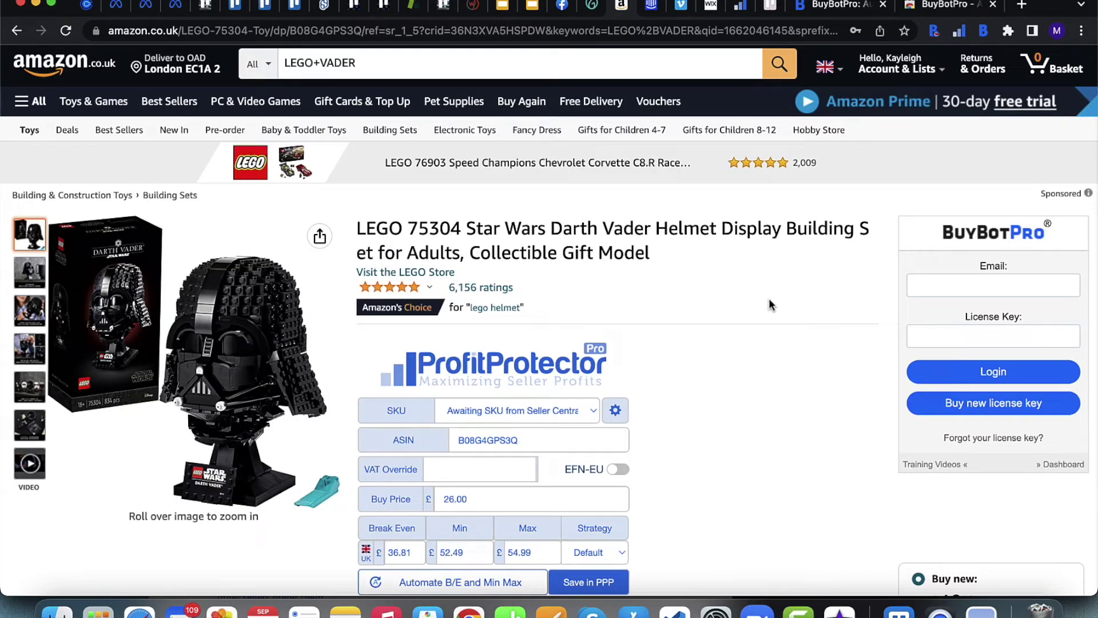
- Log in to BuyBotPro with the saved email and license key, revealing the £49.99 sell-price calculator
{"action": "scroll", "coordinate": [841, 344], "scroll_direction": "down", "scroll_amount": 1}
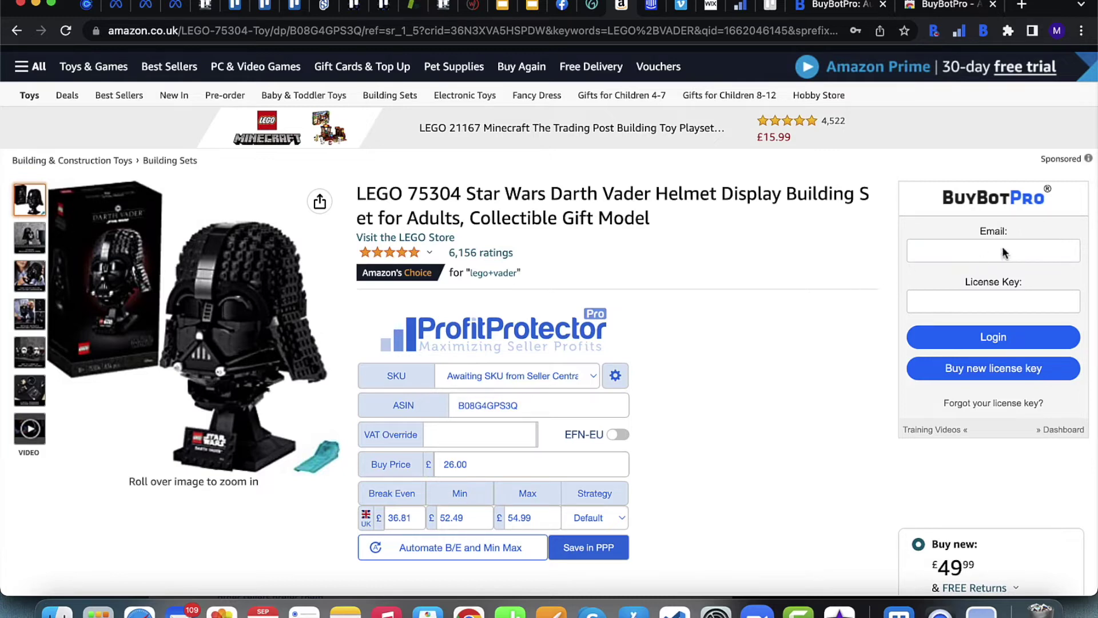
{"action": "left_click", "coordinate": [981, 286]}
{"action": "left_click", "coordinate": [968, 321]}
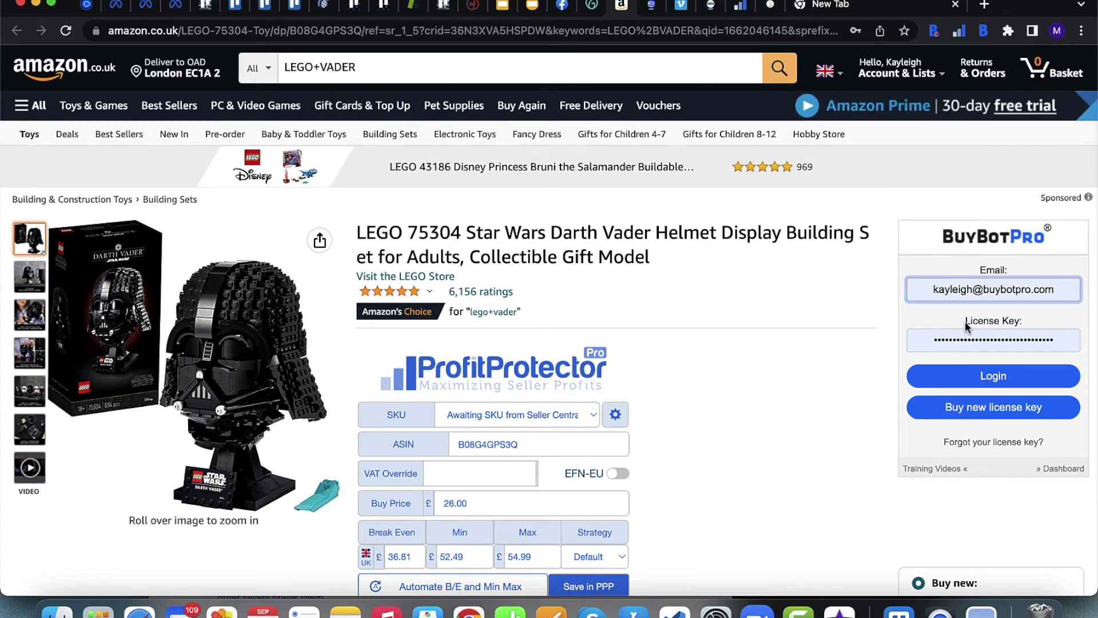
{"action": "left_click", "coordinate": [989, 377]}
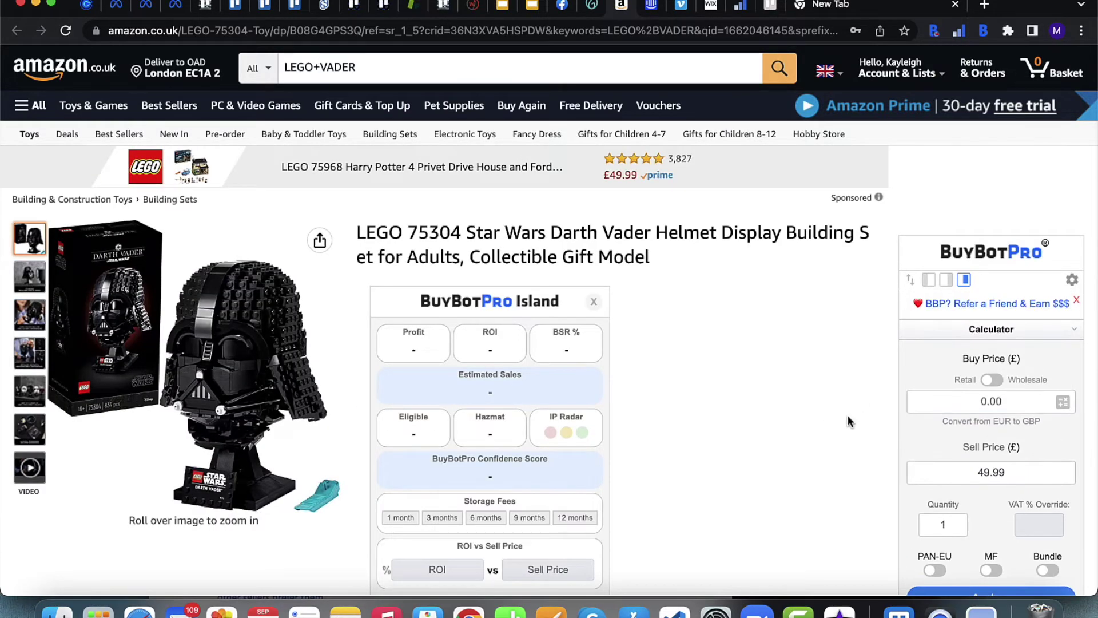
{"action": "scroll", "coordinate": [847, 414], "scroll_direction": "down", "scroll_amount": 7}
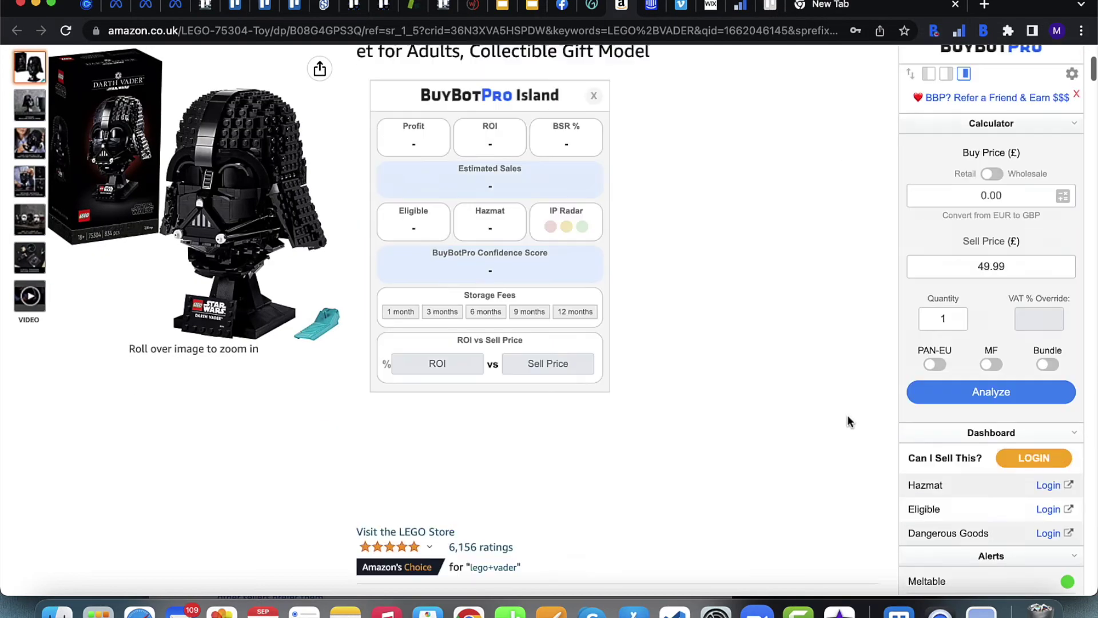
{"action": "scroll", "coordinate": [847, 417], "scroll_direction": "down", "scroll_amount": 3}
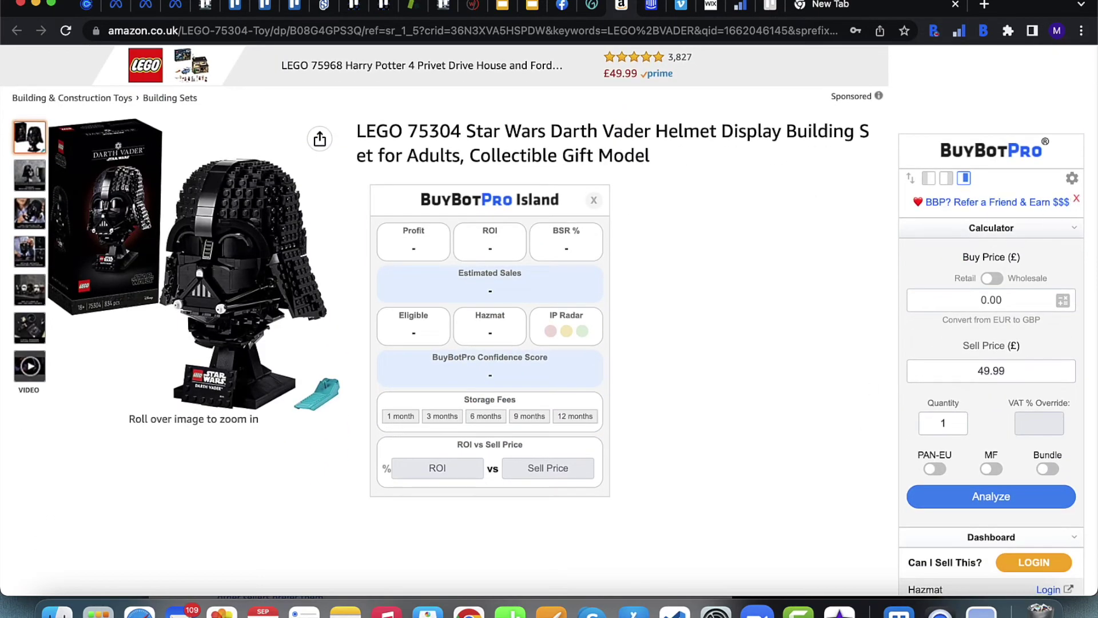
- Open the BuyBotPro settings and keep UK as the preferred marketplace
{"action": "left_click", "coordinate": [1076, 200]}
{"action": "left_click", "coordinate": [1072, 178]}
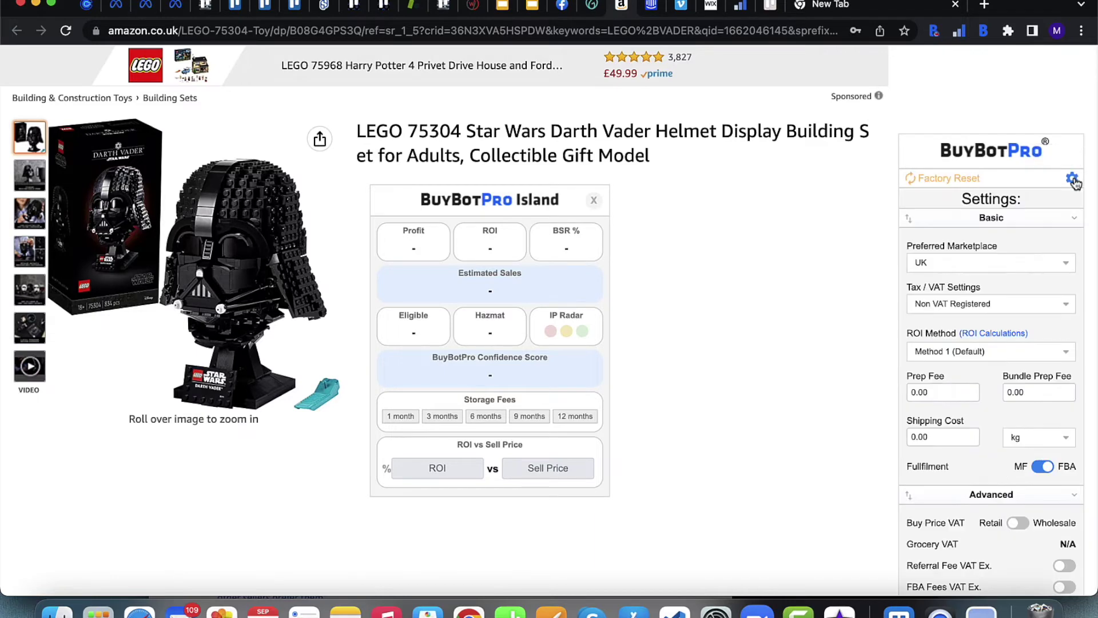
{"action": "scroll", "coordinate": [862, 368], "scroll_direction": "down", "scroll_amount": 3}
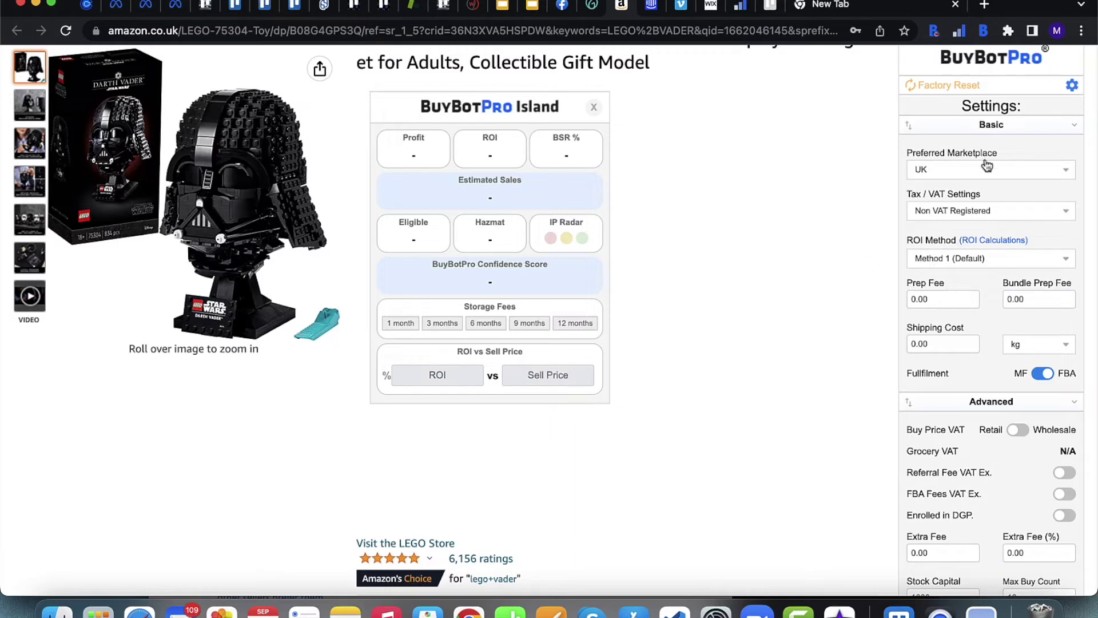
{"action": "left_click", "coordinate": [1018, 171]}
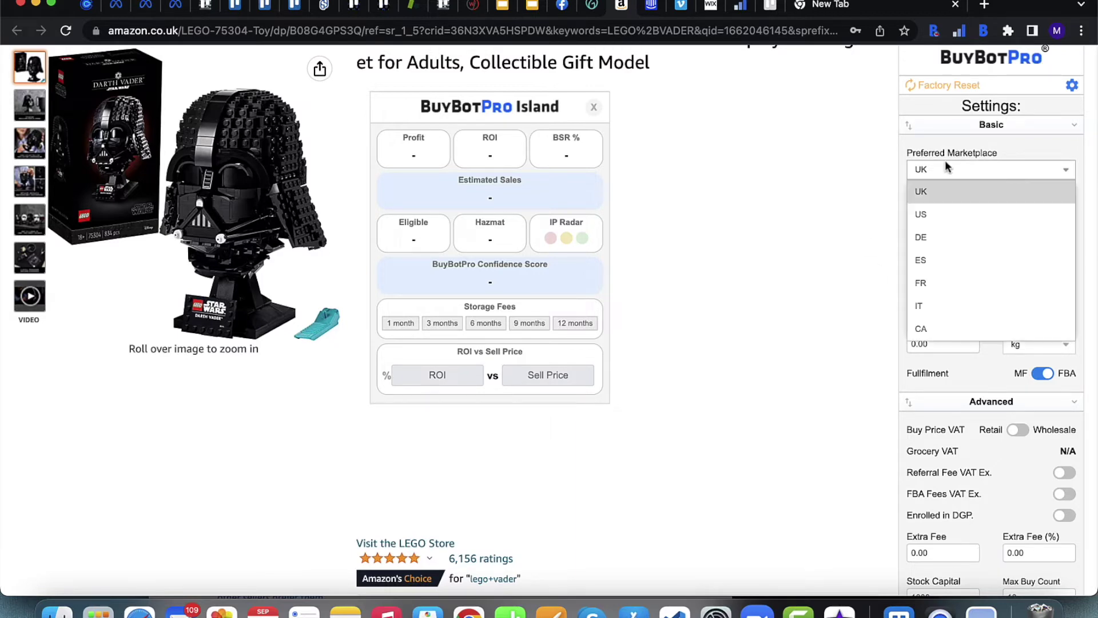
{"action": "left_click", "coordinate": [833, 238]}
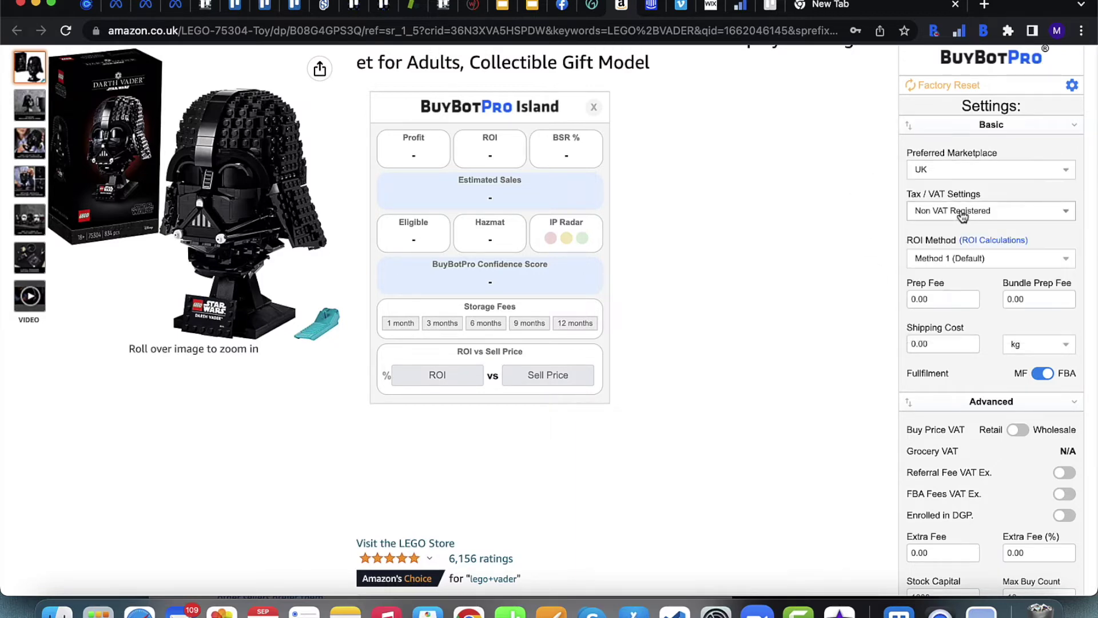
- Set Tax/VAT to US & Canadian Sellers with a 10.00 sales tax rate and save and sync
{"action": "left_click", "coordinate": [1033, 215]}
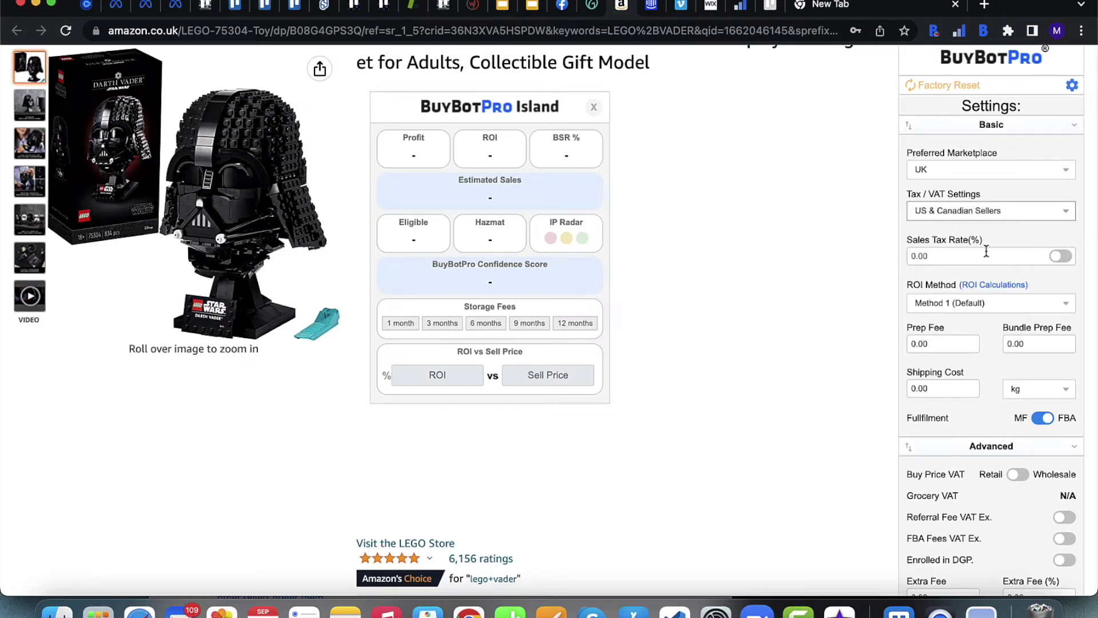
{"action": "left_click", "coordinate": [957, 258]}
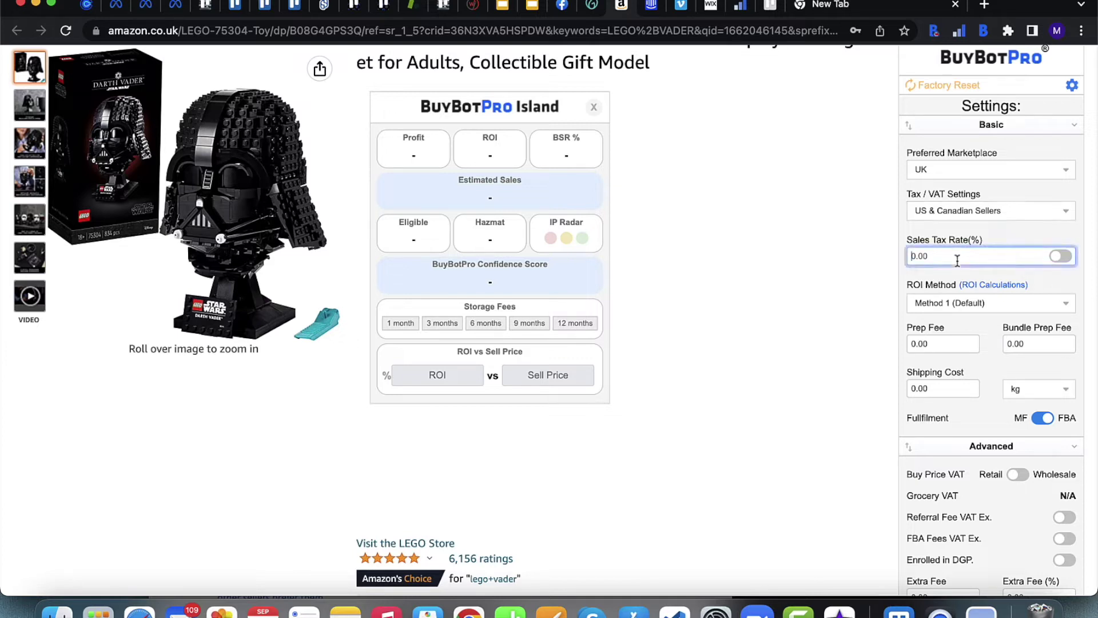
{"action": "type", "text": "10"}
{"action": "left_click", "coordinate": [1061, 257]}
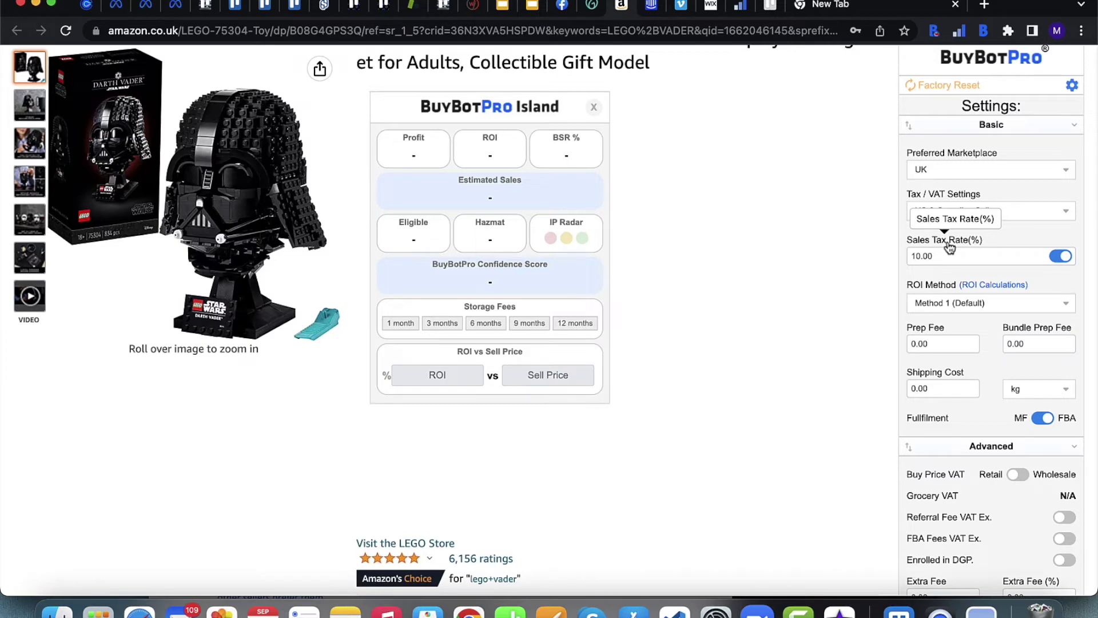
{"action": "scroll", "coordinate": [989, 424], "scroll_direction": "down", "scroll_amount": 10}
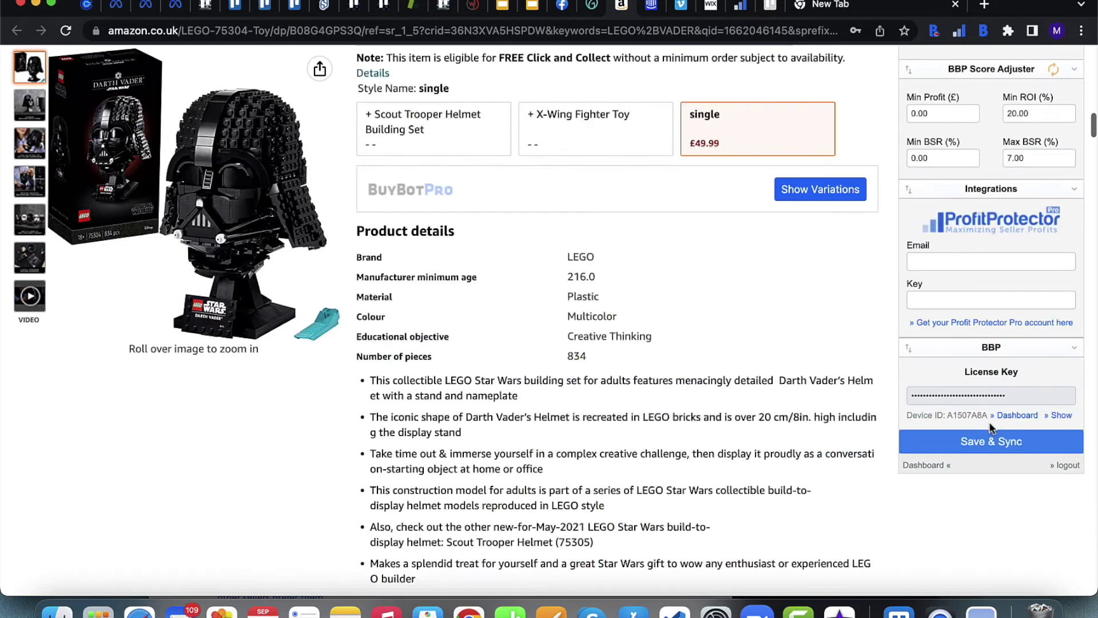
{"action": "left_click", "coordinate": [991, 452]}
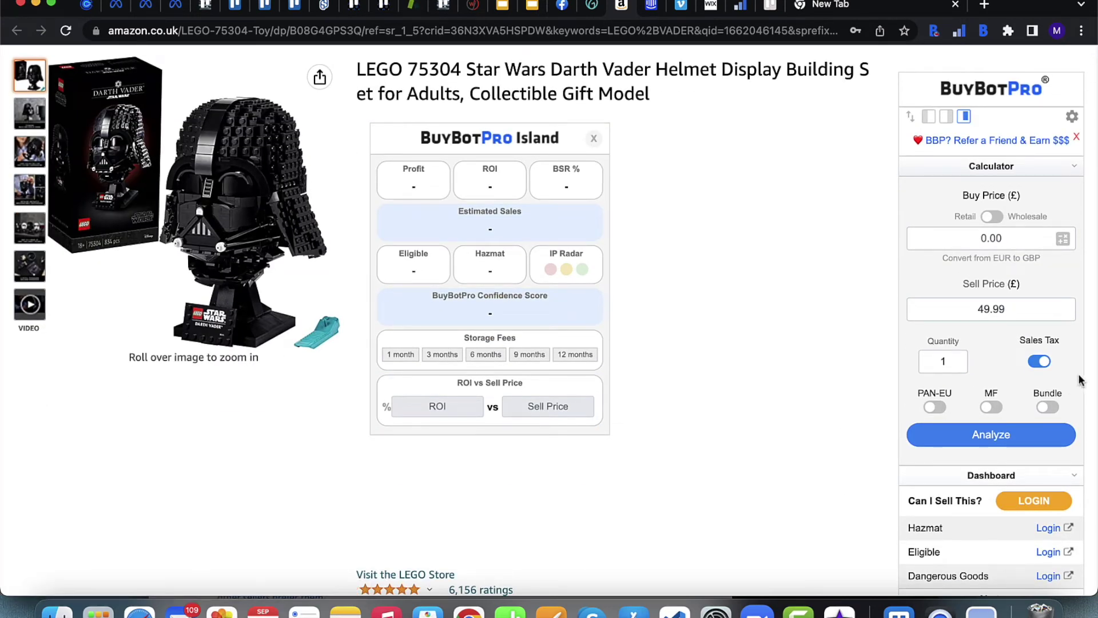
- Toggle the calculator's sales tax off and on to compare results
{"action": "left_click", "coordinate": [1041, 366]}
{"action": "left_click", "coordinate": [1041, 366]}
{"action": "left_click", "coordinate": [1041, 366]}
{"action": "left_click", "coordinate": [1042, 366]}
- Reset the Tax/VAT setting to Non VAT Registered
{"action": "left_click", "coordinate": [1072, 117]}
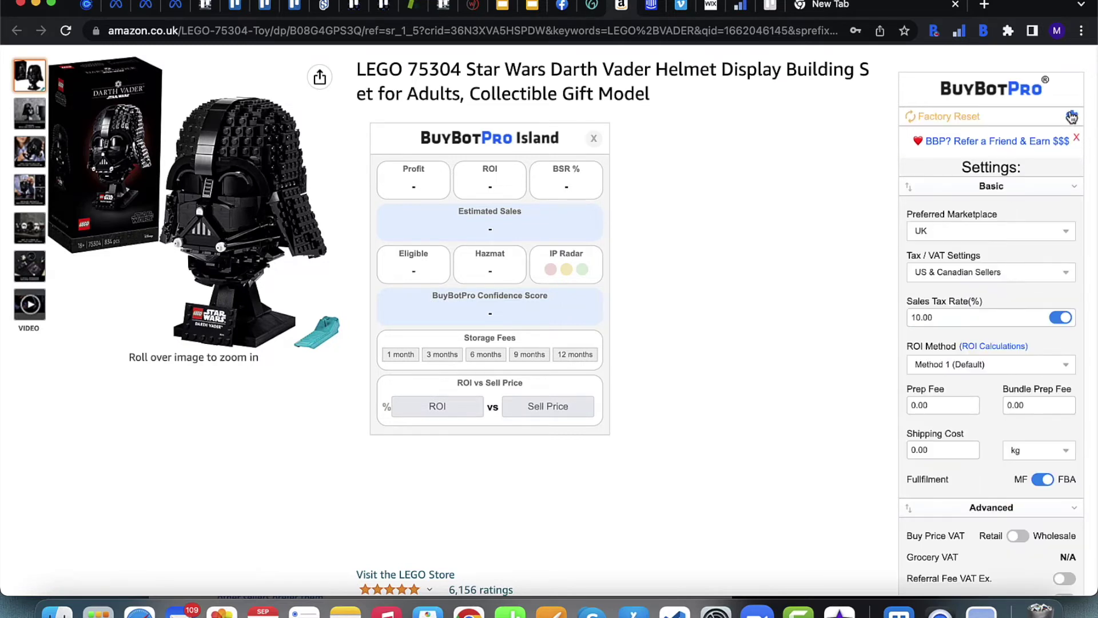
{"action": "left_click", "coordinate": [979, 273]}
{"action": "left_click", "coordinate": [961, 340]}
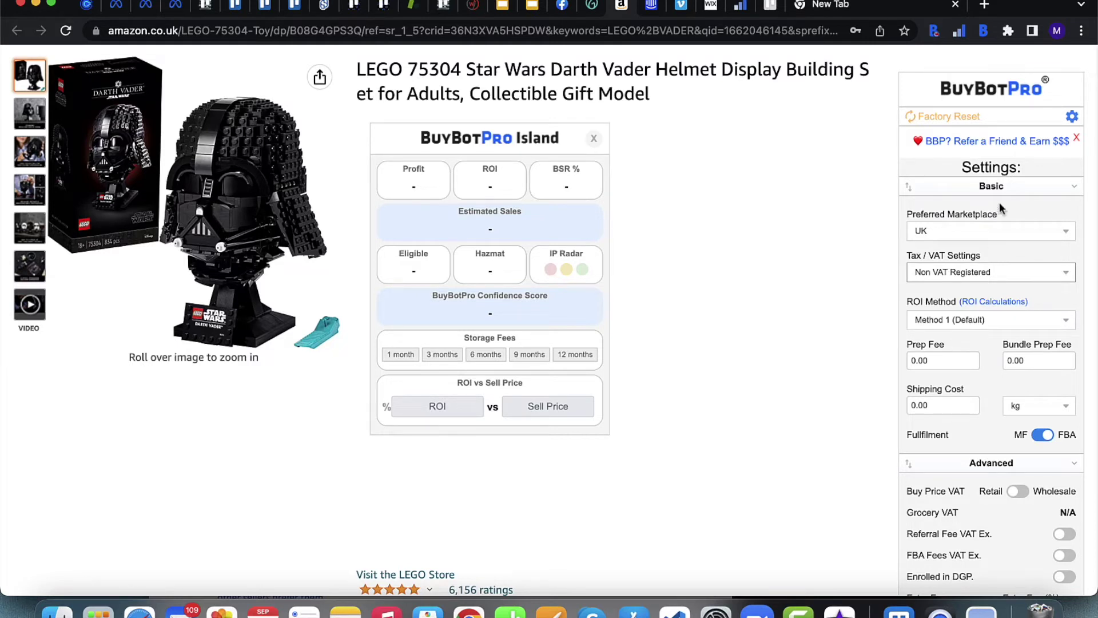
{"action": "left_click", "coordinate": [971, 274]}
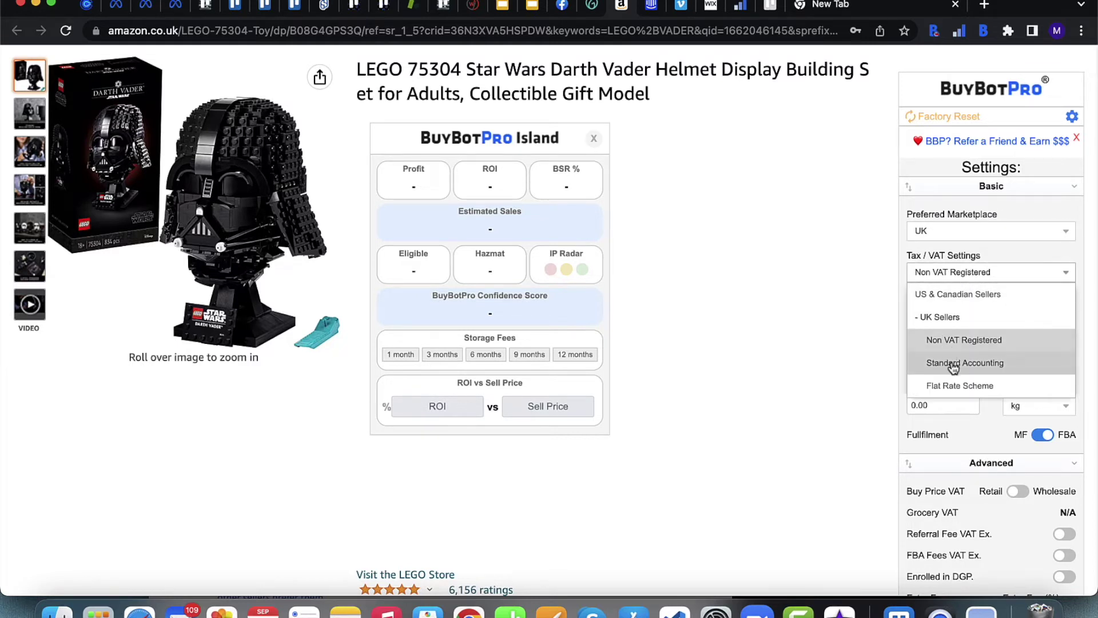
{"action": "left_click", "coordinate": [948, 343]}
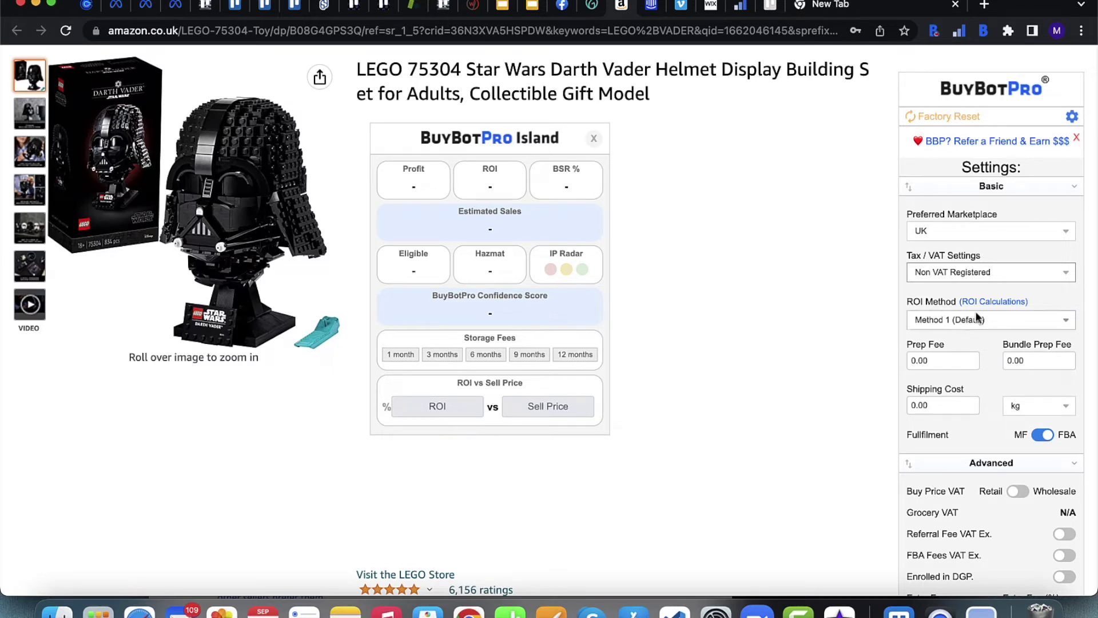
- Read the ROI Calculations guide covering ROI Methods 1 through 6, then bring up the ROI Method choices
{"action": "mouse_move", "coordinate": [991, 308]}
{"action": "scroll", "coordinate": [990, 307], "scroll_direction": "down", "scroll_amount": 5}
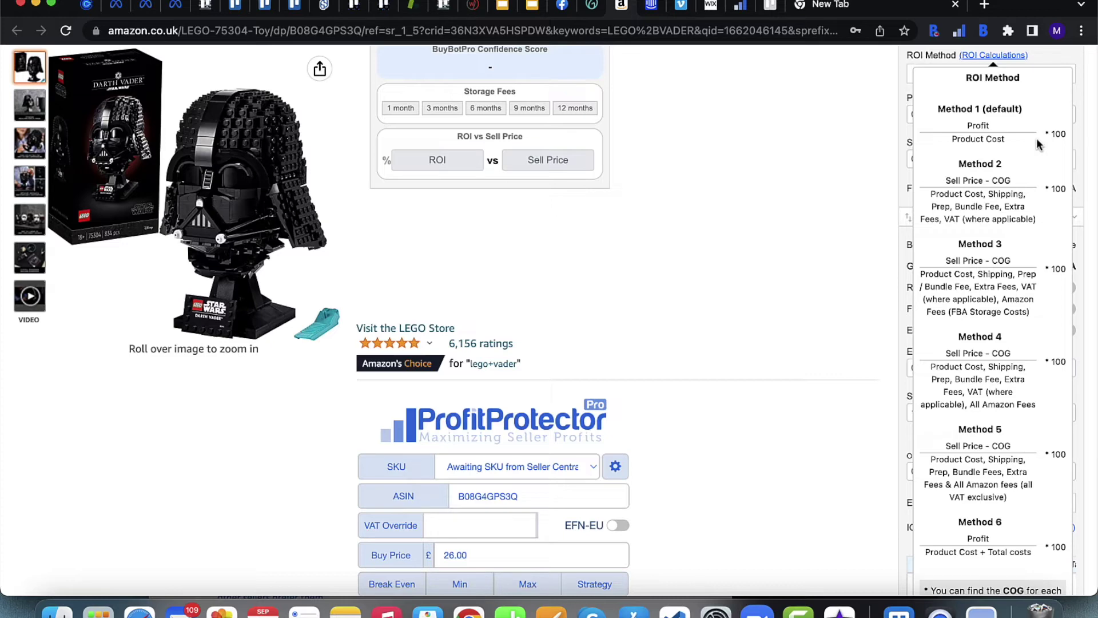
{"action": "scroll", "coordinate": [1002, 352], "scroll_direction": "down", "scroll_amount": 2}
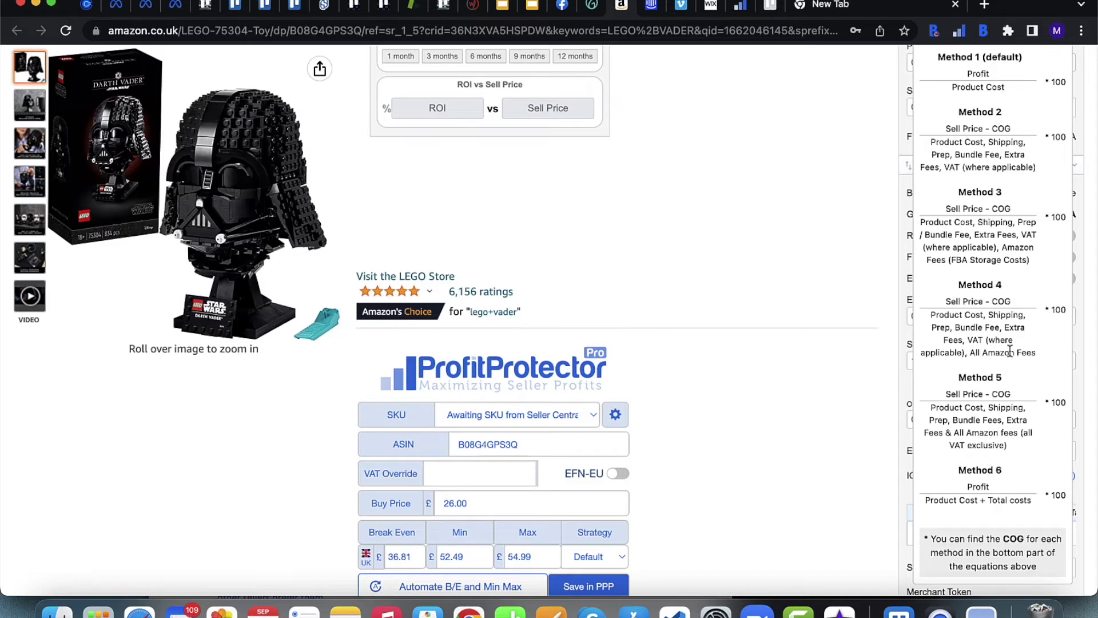
{"action": "scroll", "coordinate": [1010, 351], "scroll_direction": "down", "scroll_amount": 2}
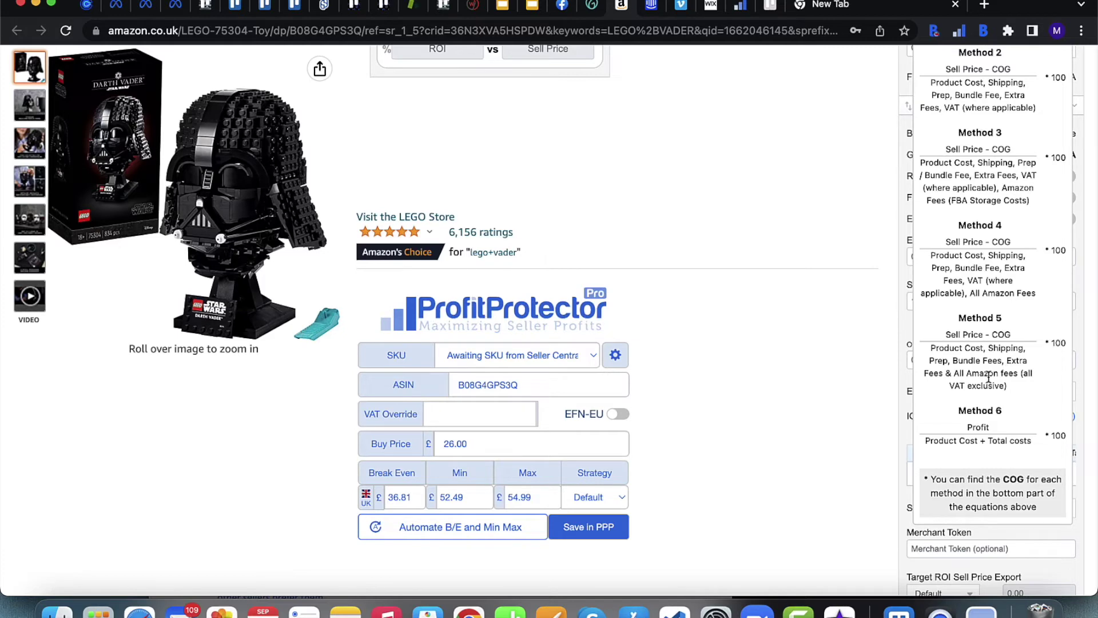
{"action": "scroll", "coordinate": [989, 377], "scroll_direction": "up", "scroll_amount": 4}
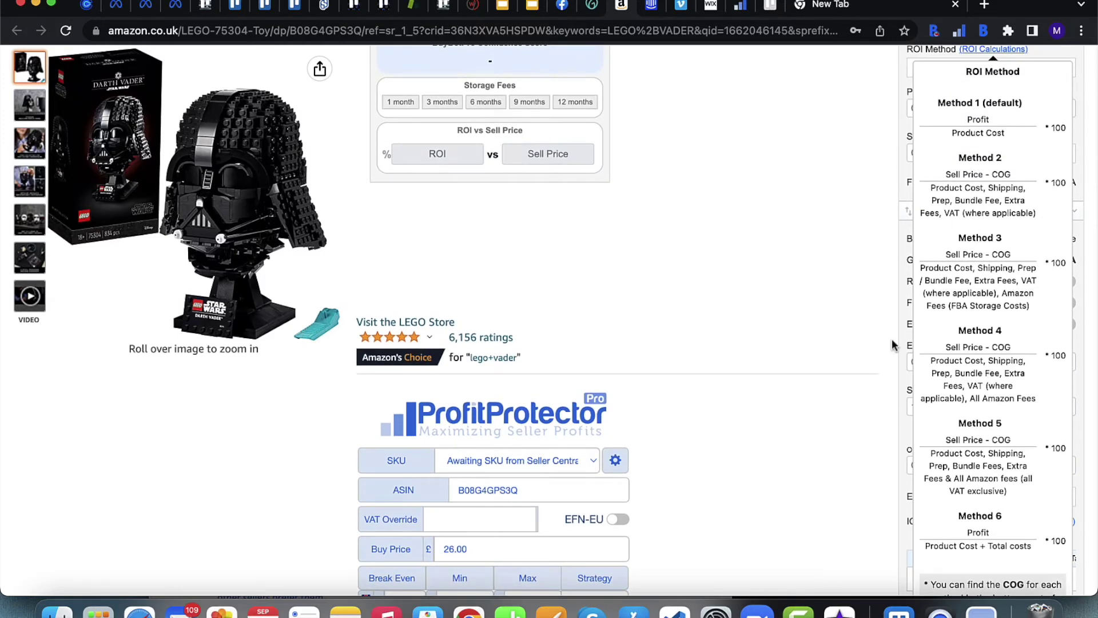
{"action": "scroll", "coordinate": [865, 296], "scroll_direction": "up", "scroll_amount": 3}
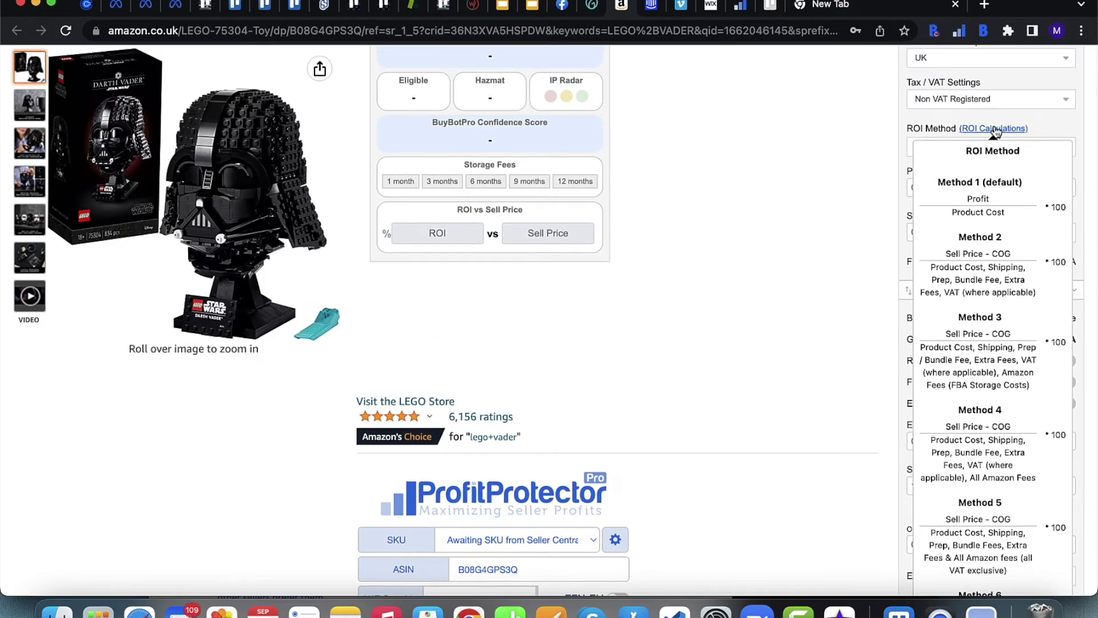
{"action": "left_click", "coordinate": [1067, 147]}
- Choose ROI Method 4, set the Prep Fee to 0.10, and keep shipping weight in kg
{"action": "left_click", "coordinate": [956, 282]}
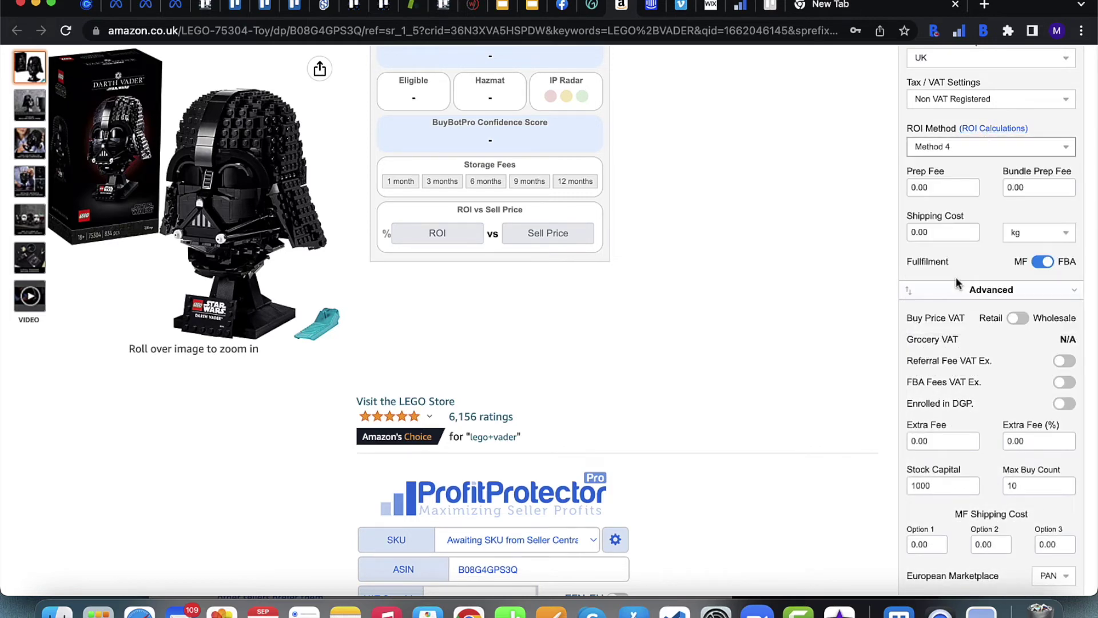
{"action": "scroll", "coordinate": [843, 218], "scroll_direction": "up", "scroll_amount": 4}
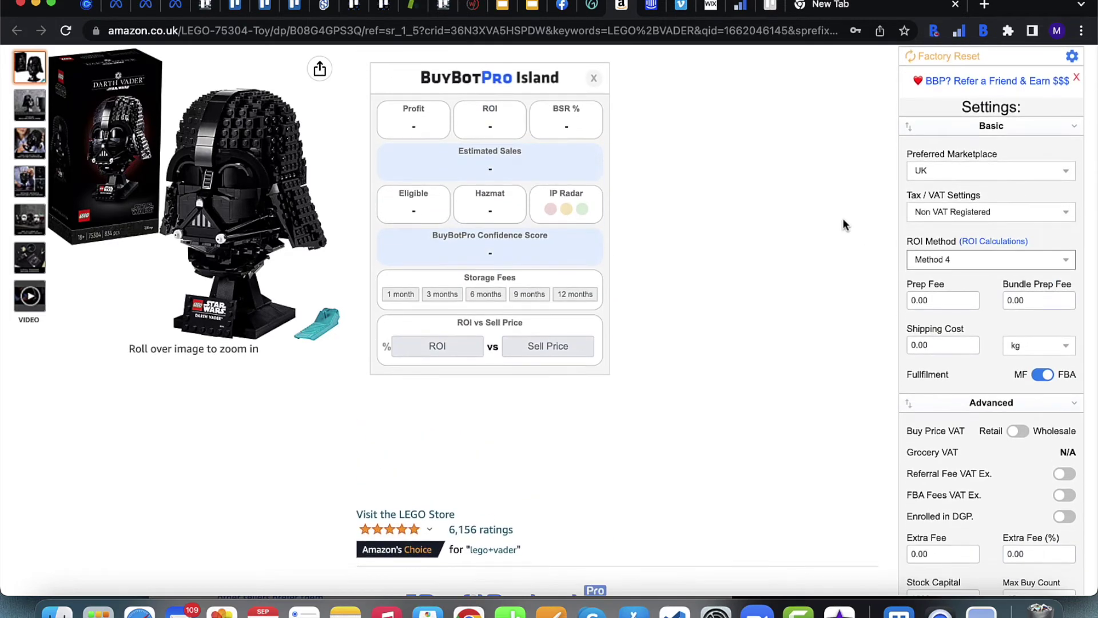
{"action": "double_click", "coordinate": [921, 300]}
{"action": "type", "text": "0.10"}
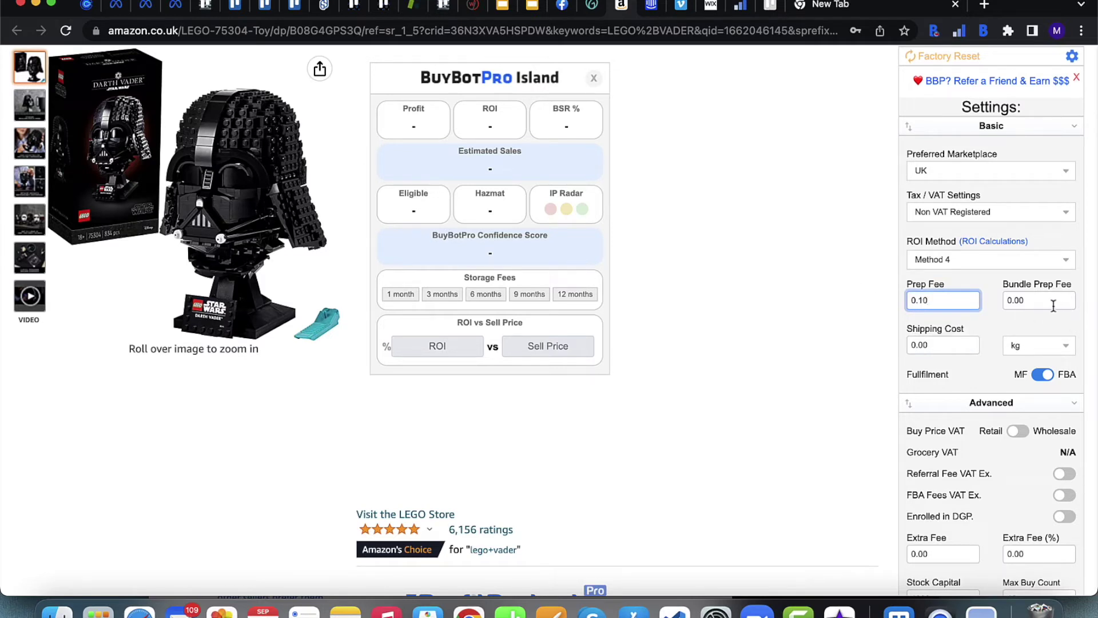
{"action": "left_click", "coordinate": [1029, 349]}
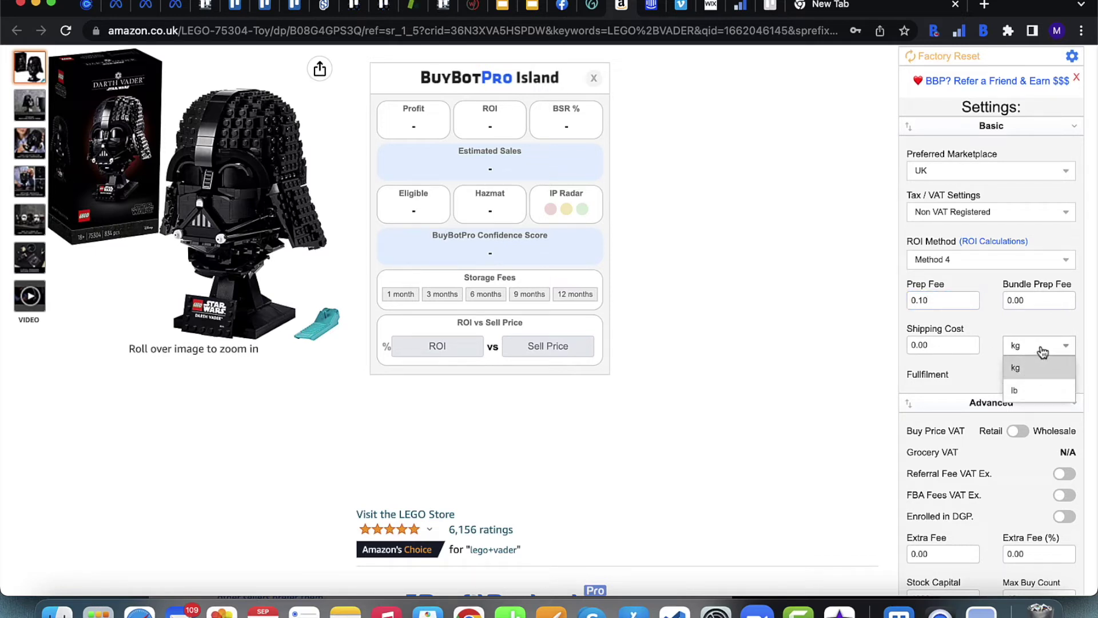
{"action": "left_click", "coordinate": [1042, 351]}
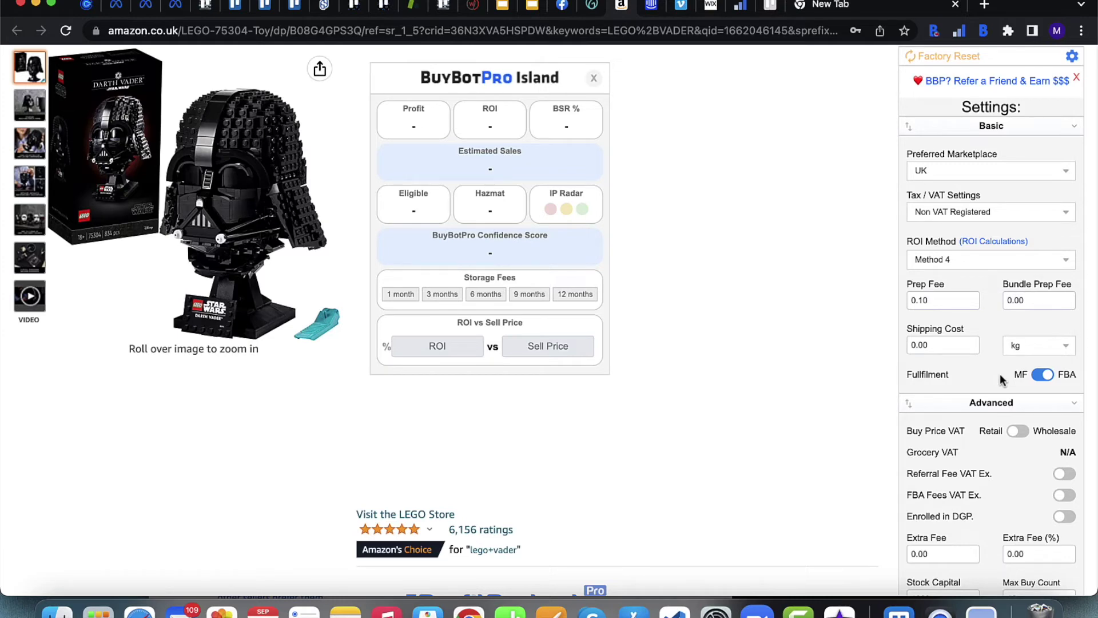
- Keep the European Marketplace at PAN and save and sync the BuyBotPro sidebar settings
{"action": "scroll", "coordinate": [833, 379], "scroll_direction": "down", "scroll_amount": 5}
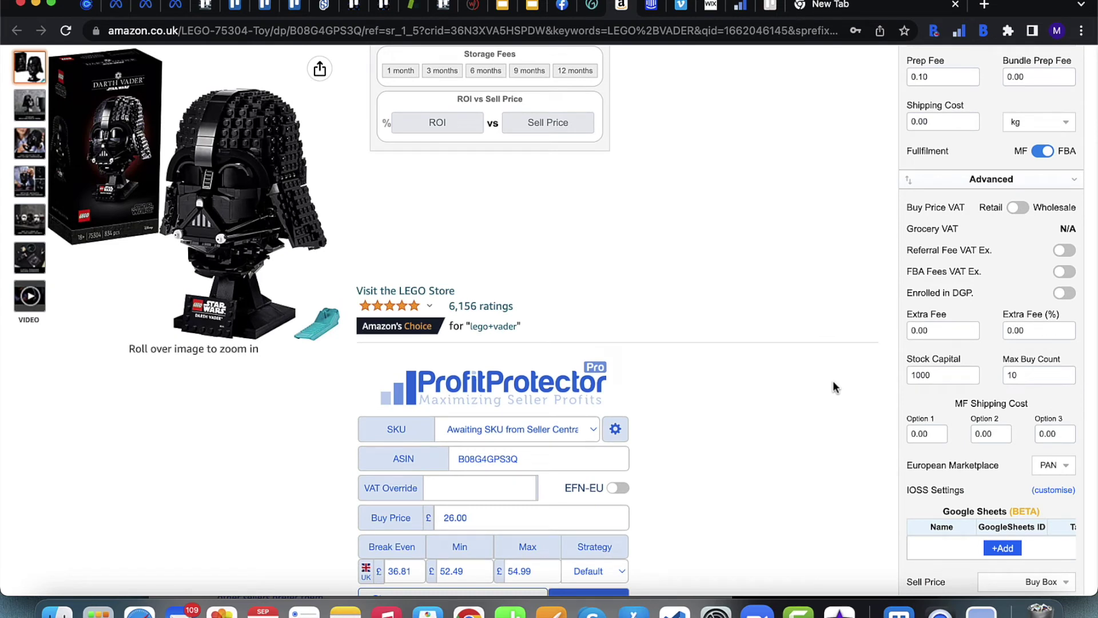
{"action": "scroll", "coordinate": [840, 372], "scroll_direction": "down", "scroll_amount": 2}
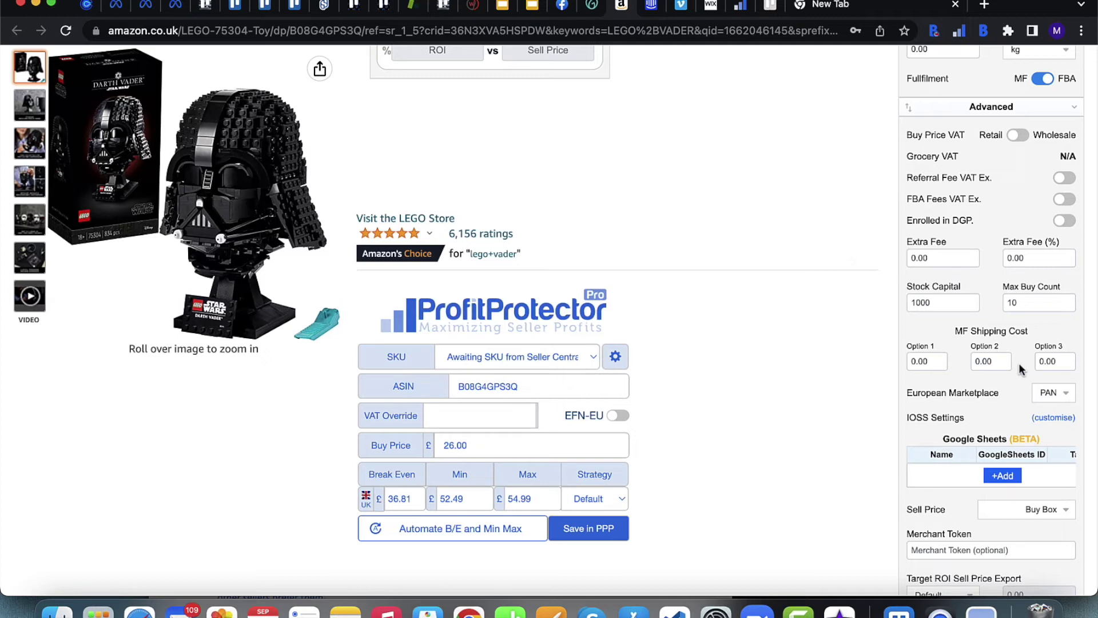
{"action": "left_click", "coordinate": [1055, 392]}
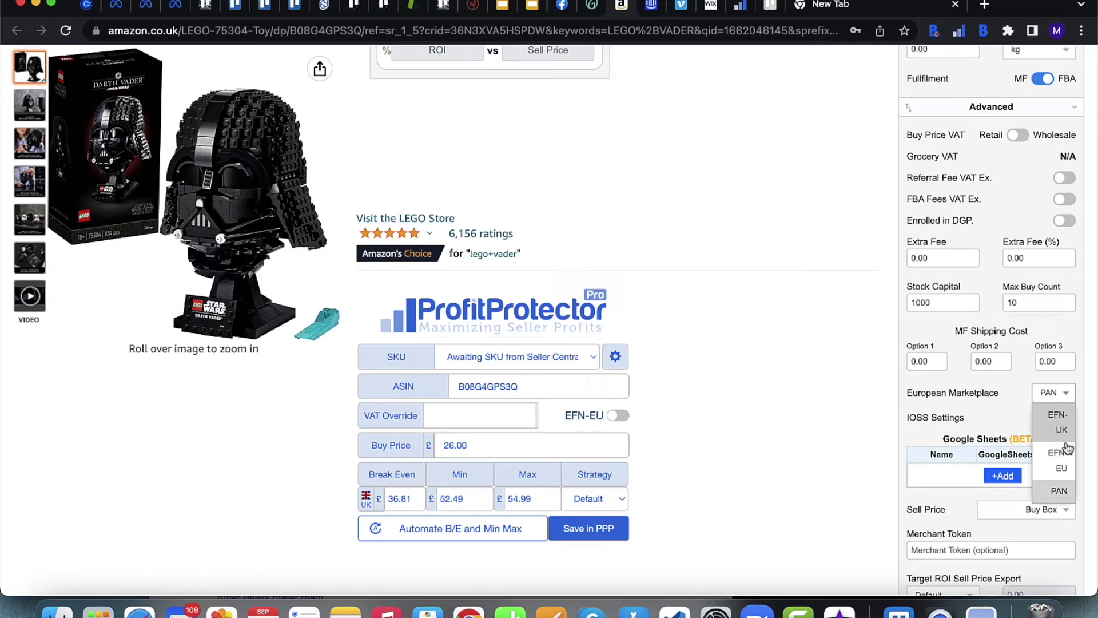
{"action": "left_click", "coordinate": [1052, 393]}
{"action": "scroll", "coordinate": [1005, 392], "scroll_direction": "down", "scroll_amount": 7}
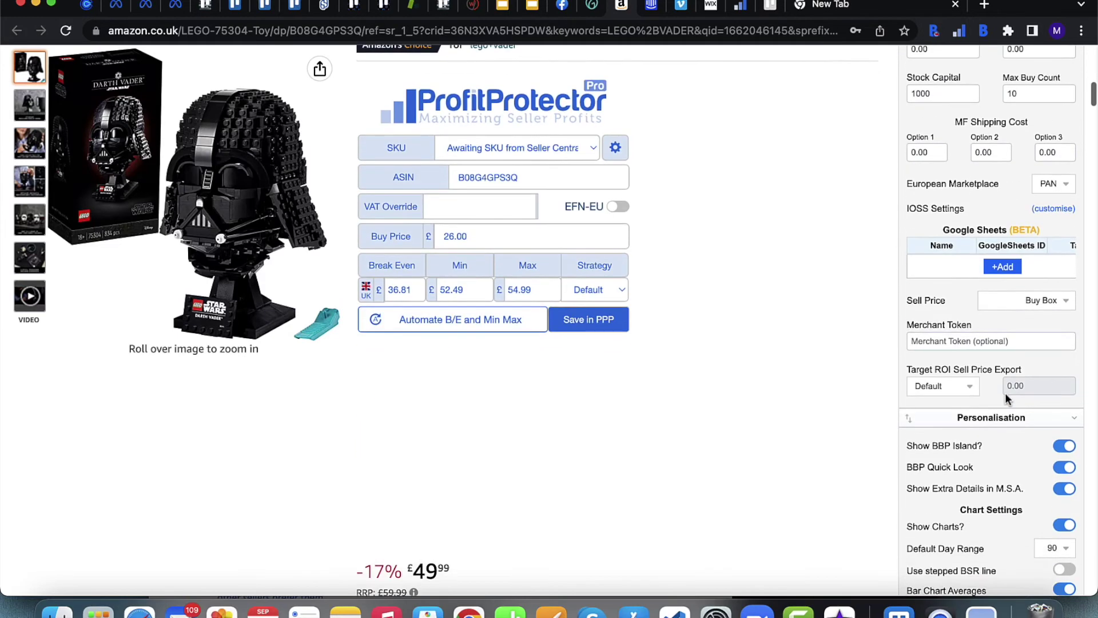
{"action": "scroll", "coordinate": [1004, 392], "scroll_direction": "down", "scroll_amount": 3}
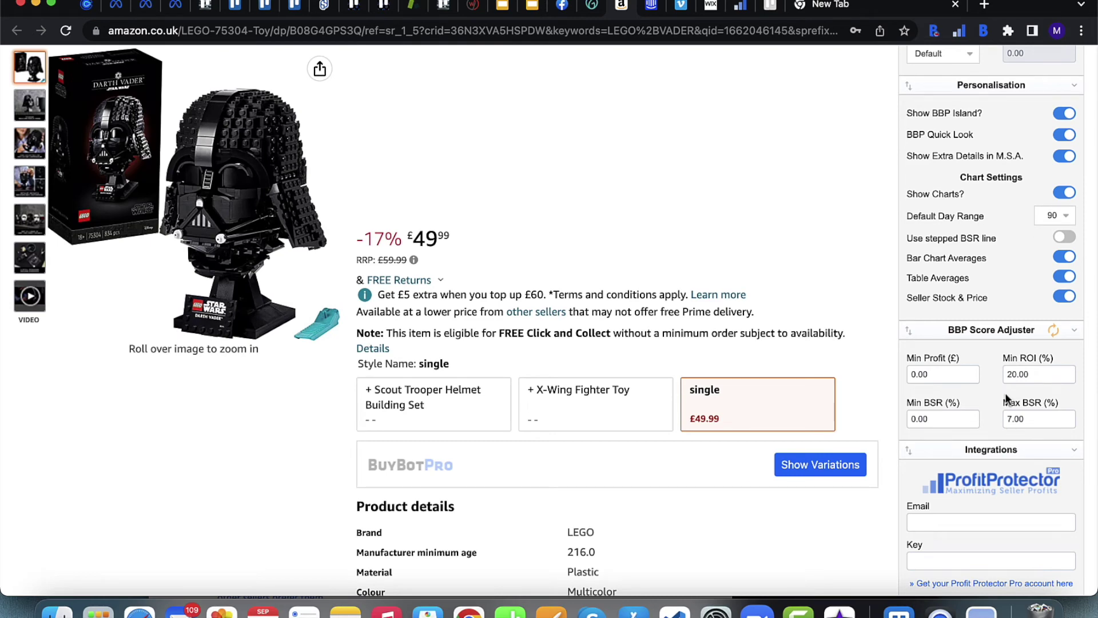
{"action": "scroll", "coordinate": [926, 274], "scroll_direction": "up", "scroll_amount": 10}
{"action": "scroll", "coordinate": [930, 274], "scroll_direction": "up", "scroll_amount": 1}
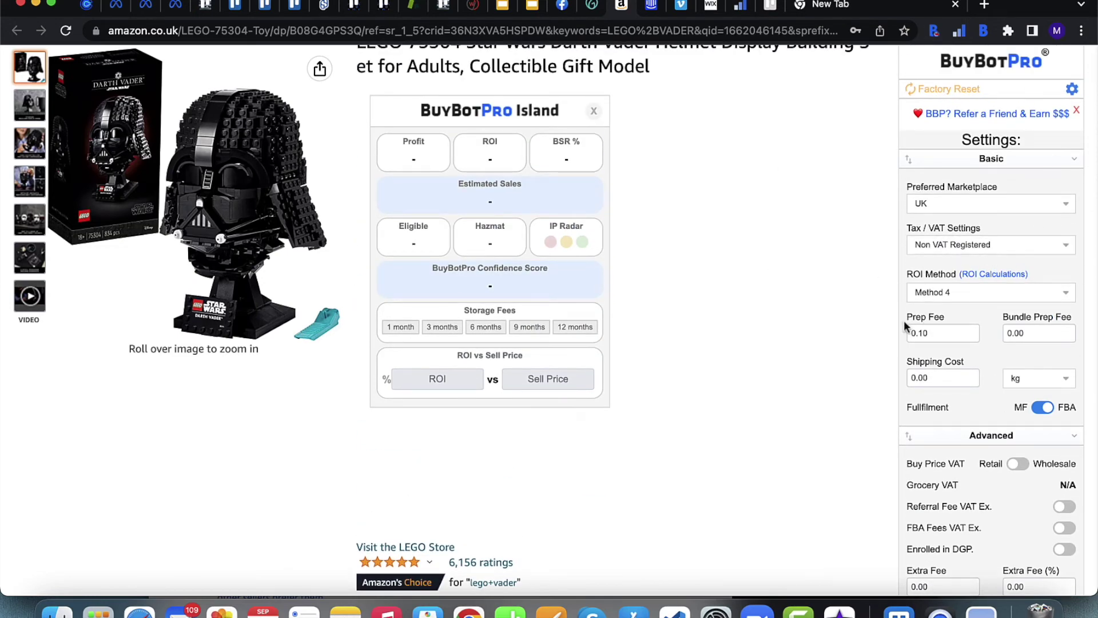
{"action": "scroll", "coordinate": [891, 382], "scroll_direction": "down", "scroll_amount": 15}
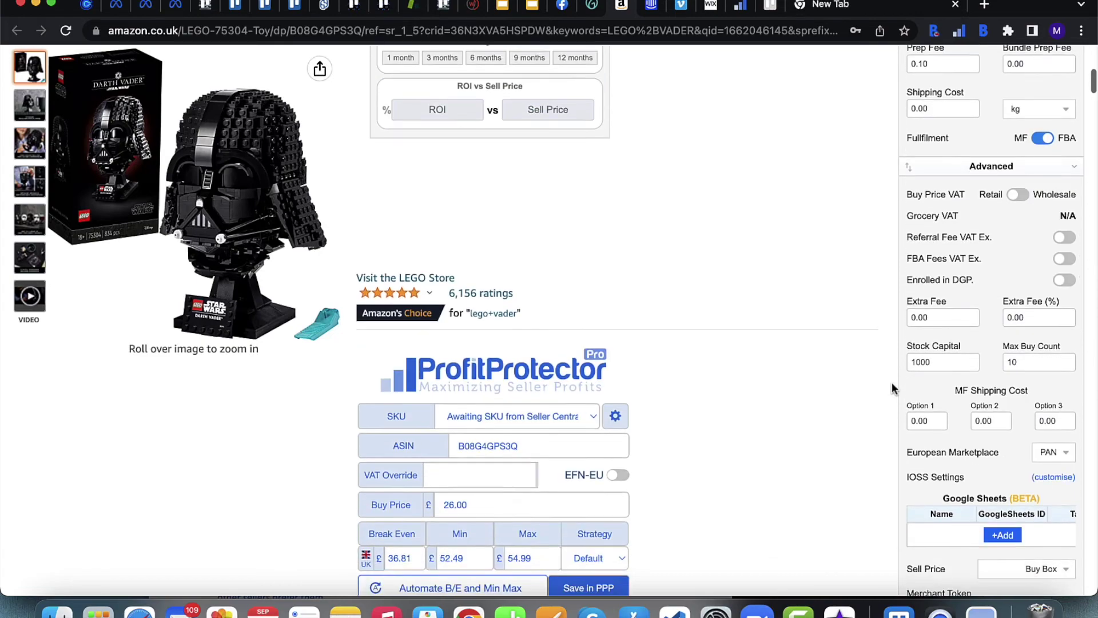
{"action": "scroll", "coordinate": [891, 383], "scroll_direction": "down", "scroll_amount": 8}
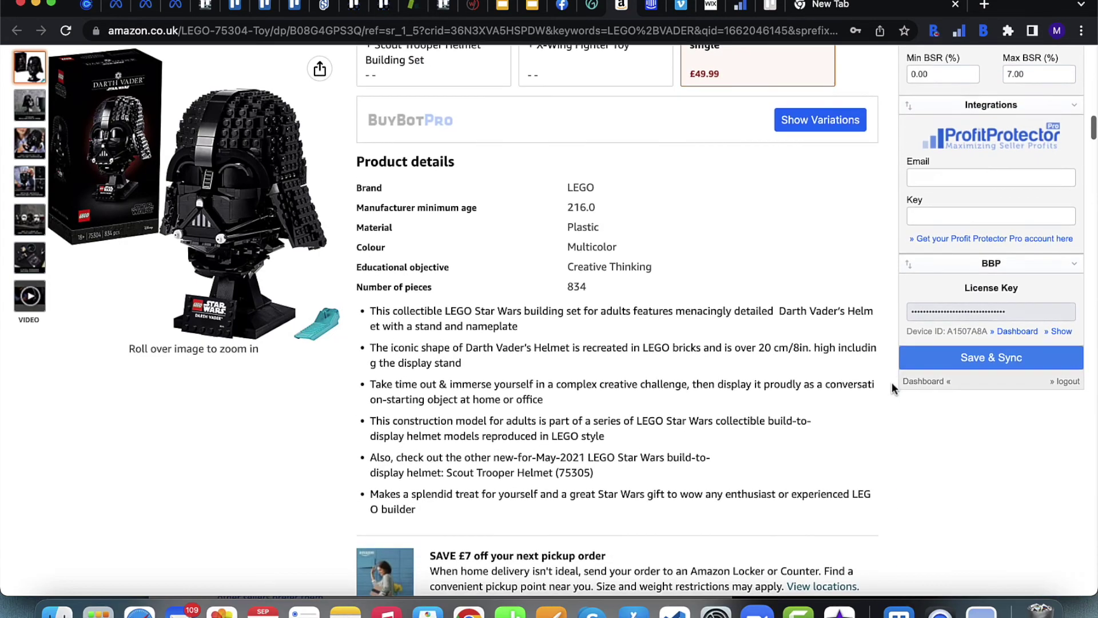
{"action": "left_click", "coordinate": [955, 353]}
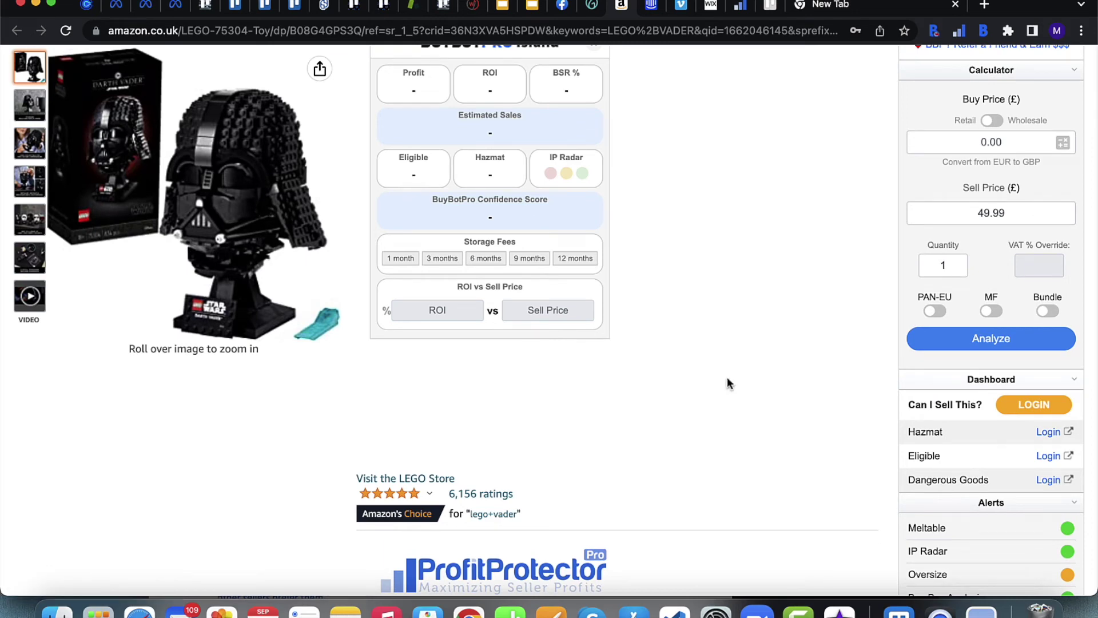
- Log in from the BuyBotPro Dashboard and check that Can I Sell This? reads NO
{"action": "left_click", "coordinate": [1033, 406]}
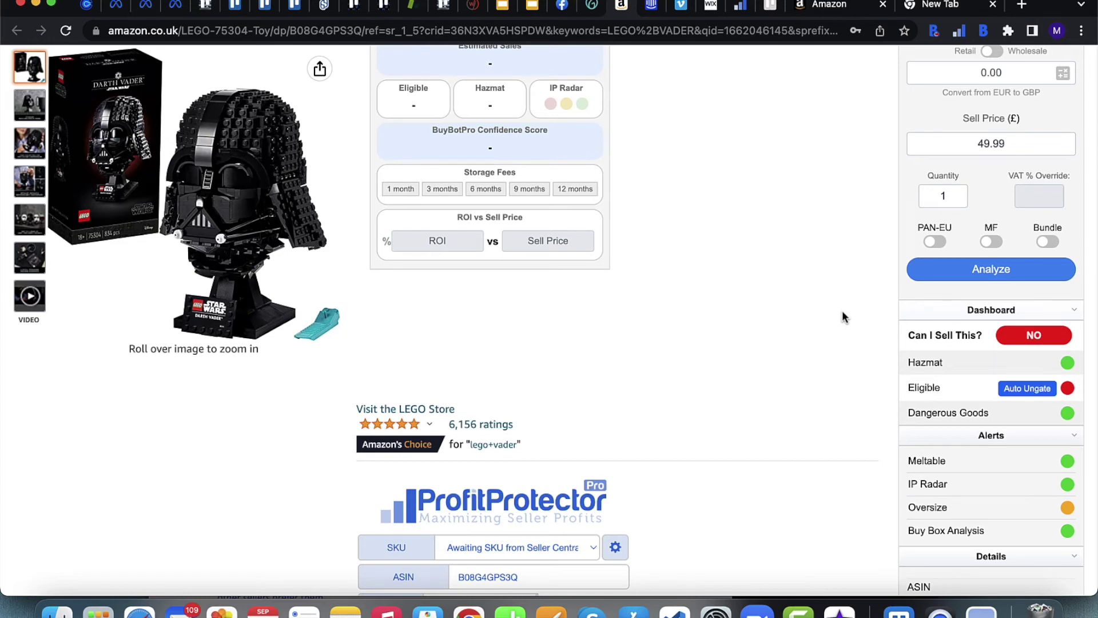
{"action": "mouse_move", "coordinate": [905, 363]}
- Enter a £20 buy price in the Calculator and analyse the Darth Vader helmet
{"action": "scroll", "coordinate": [903, 333], "scroll_direction": "up", "scroll_amount": 3}
{"action": "left_click", "coordinate": [1022, 211]}
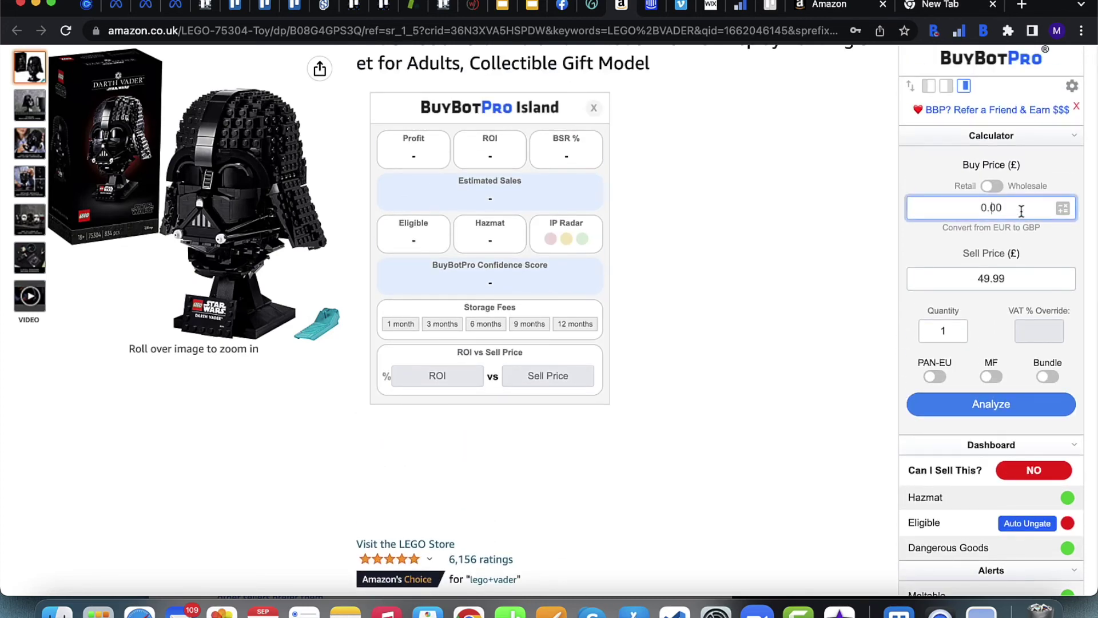
{"action": "type", "text": "20"}
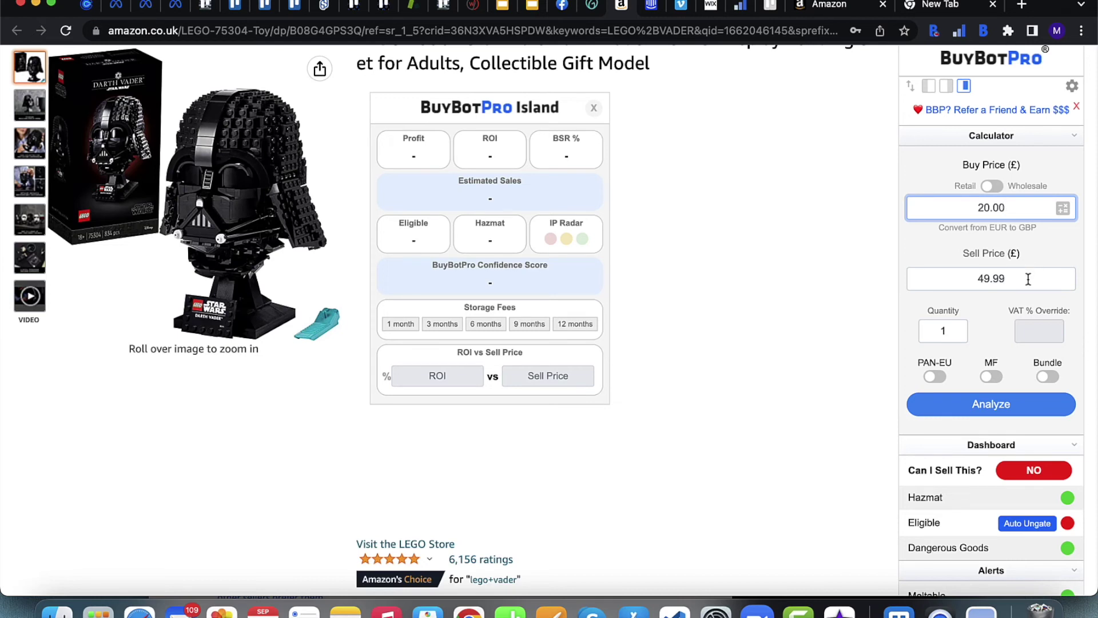
{"action": "left_click", "coordinate": [984, 410]}
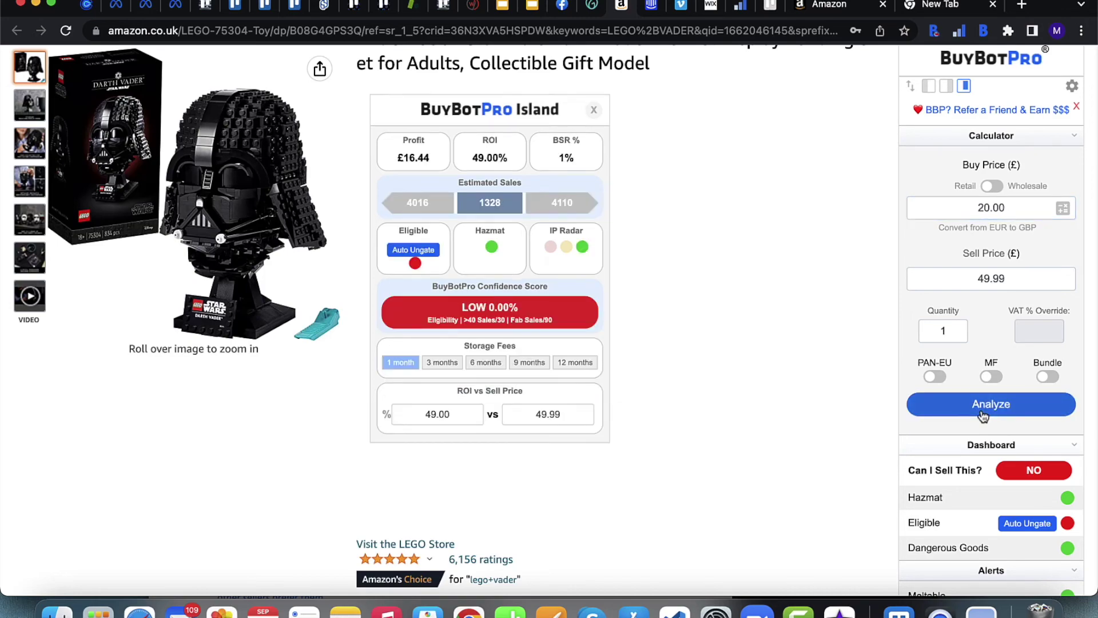
{"action": "scroll", "coordinate": [816, 419], "scroll_direction": "down", "scroll_amount": 15}
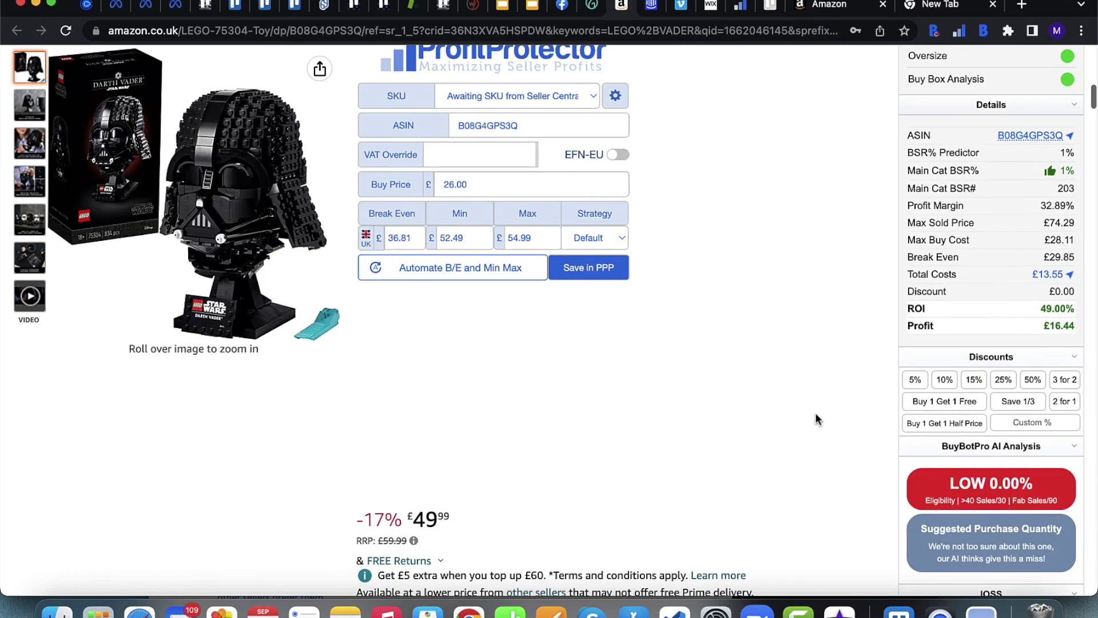
{"action": "scroll", "coordinate": [816, 419], "scroll_direction": "down", "scroll_amount": 7}
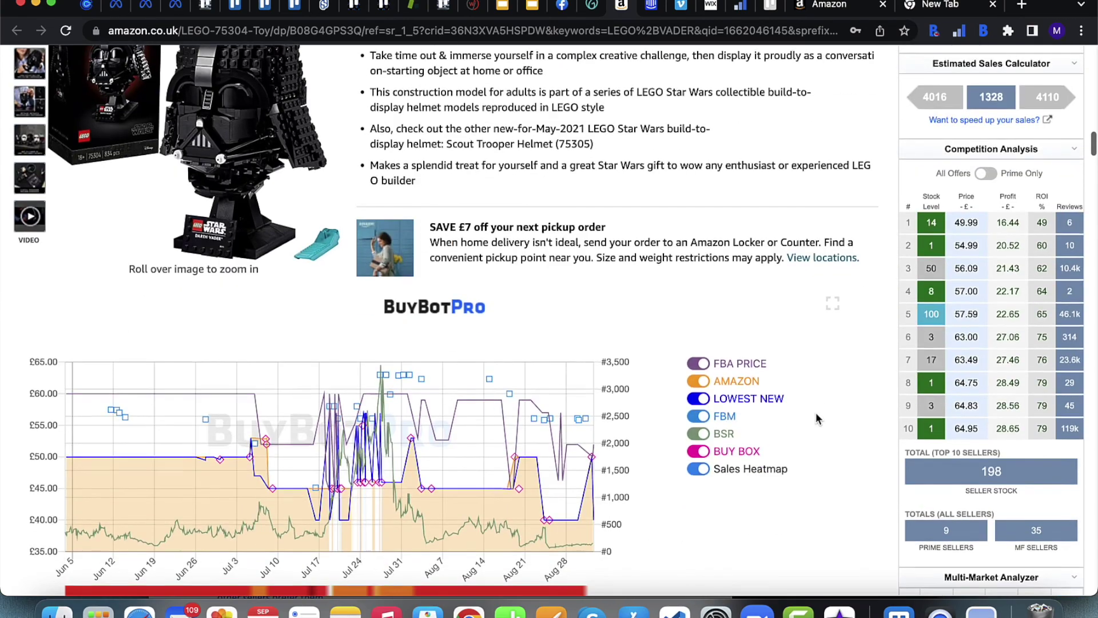
{"action": "scroll", "coordinate": [816, 413], "scroll_direction": "up", "scroll_amount": 20}
{"action": "scroll", "coordinate": [816, 413], "scroll_direction": "up", "scroll_amount": 1}
{"action": "mouse_move", "coordinate": [1065, 386]}
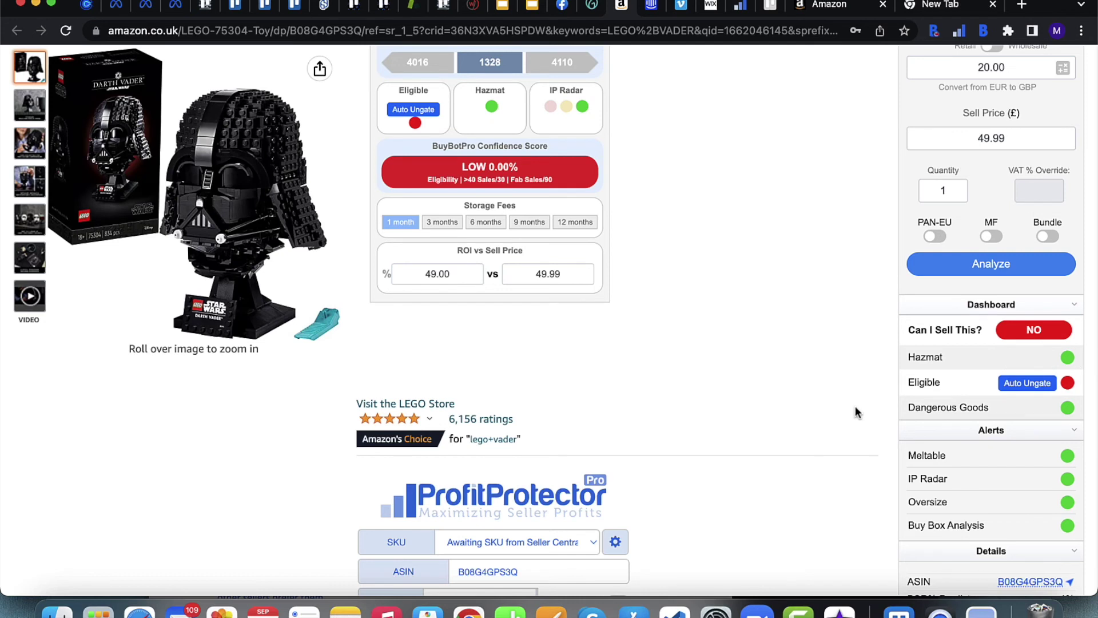
{"action": "scroll", "coordinate": [856, 407], "scroll_direction": "up", "scroll_amount": 2}
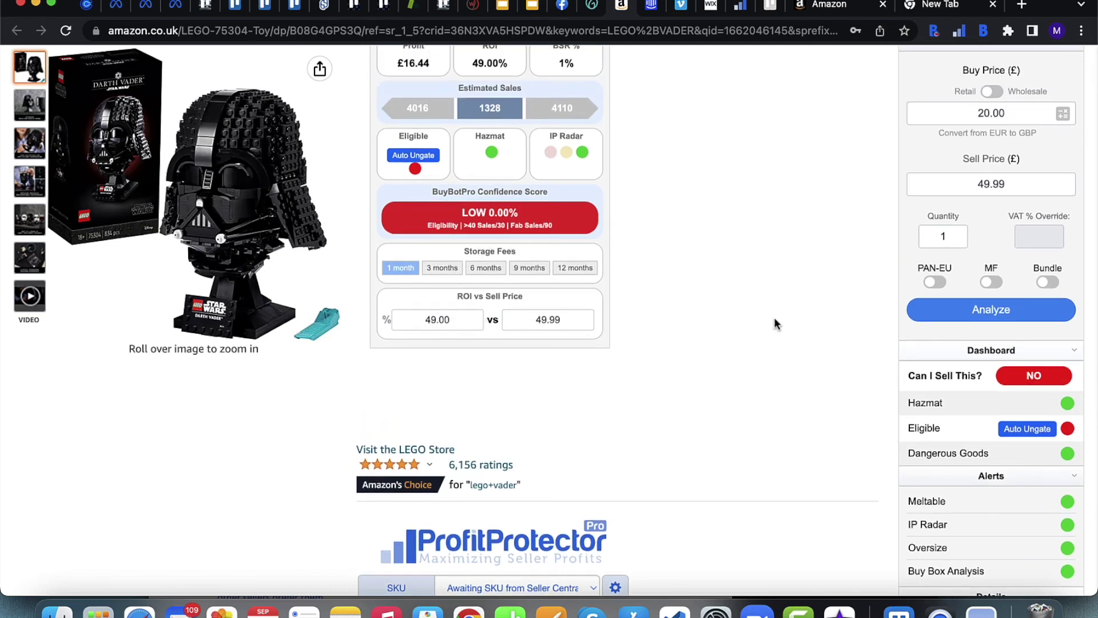
{"action": "scroll", "coordinate": [774, 324], "scroll_direction": "up", "scroll_amount": 1}
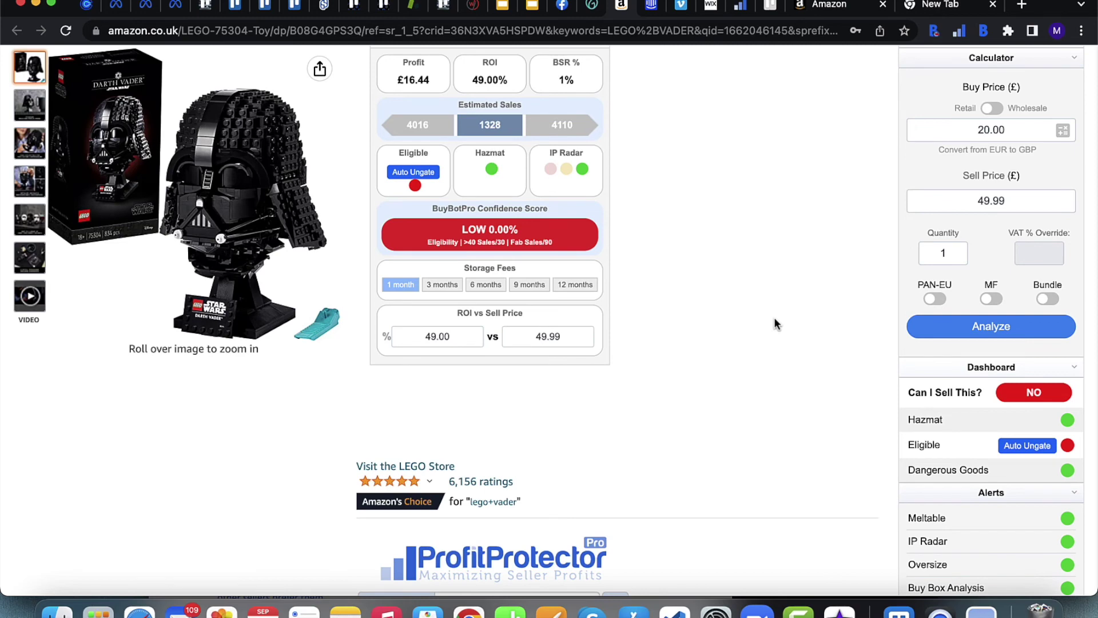
{"action": "scroll", "coordinate": [774, 324], "scroll_direction": "down", "scroll_amount": 6}
{"action": "scroll", "coordinate": [774, 324], "scroll_direction": "down", "scroll_amount": 3}
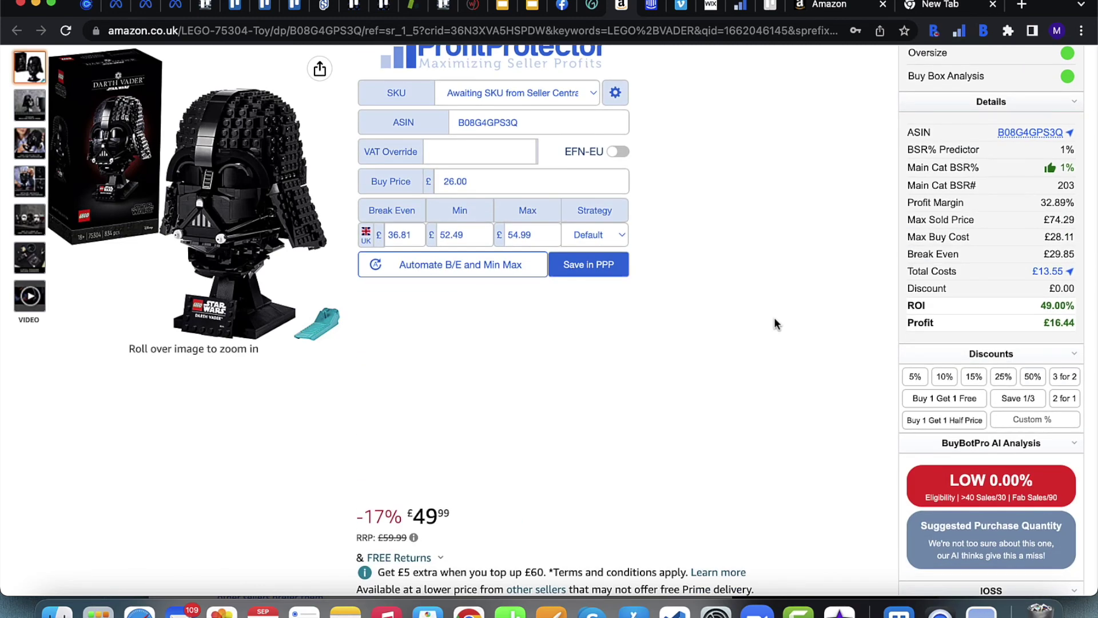
{"action": "scroll", "coordinate": [816, 394], "scroll_direction": "down", "scroll_amount": 5}
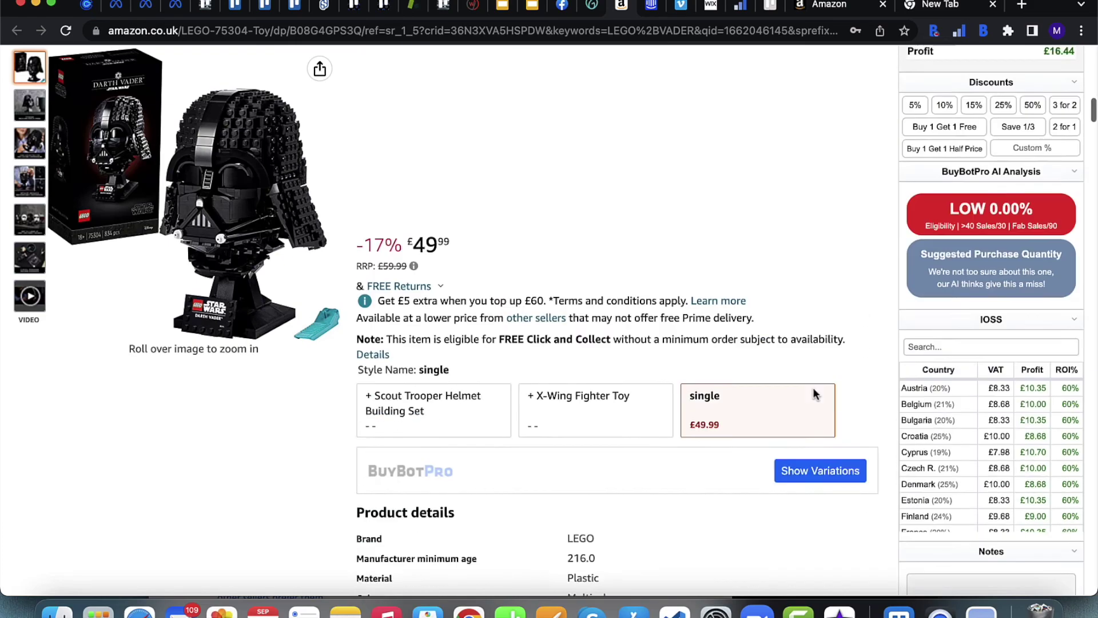
{"action": "scroll", "coordinate": [815, 394], "scroll_direction": "down", "scroll_amount": 12}
{"action": "scroll", "coordinate": [816, 393], "scroll_direction": "down", "scroll_amount": 6}
{"action": "scroll", "coordinate": [864, 239], "scroll_direction": "up", "scroll_amount": 5}
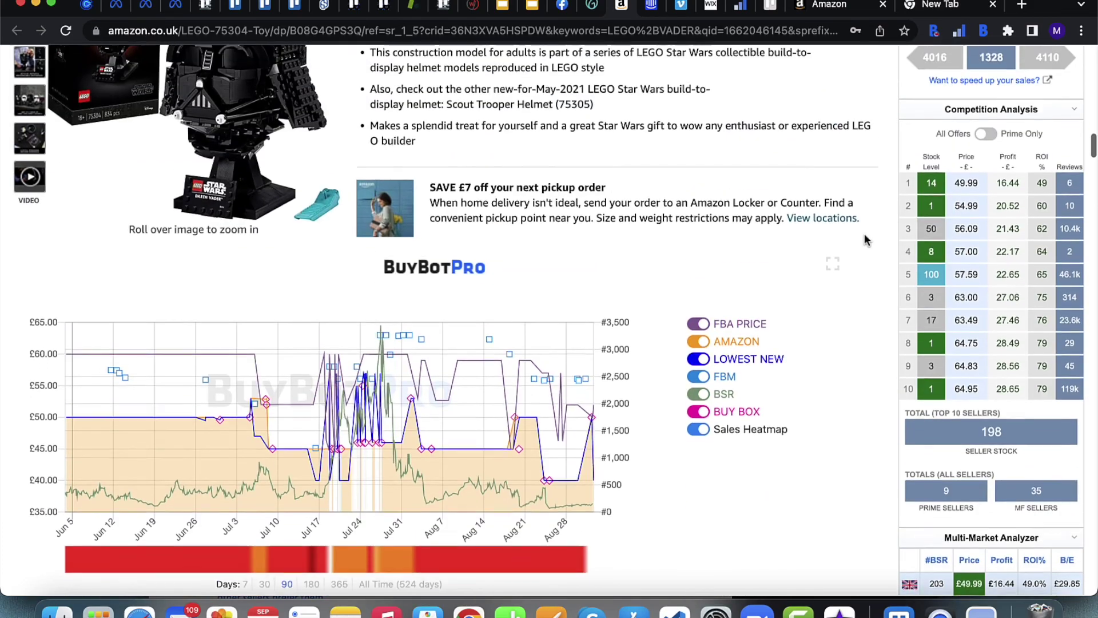
{"action": "scroll", "coordinate": [803, 442], "scroll_direction": "down", "scroll_amount": 5}
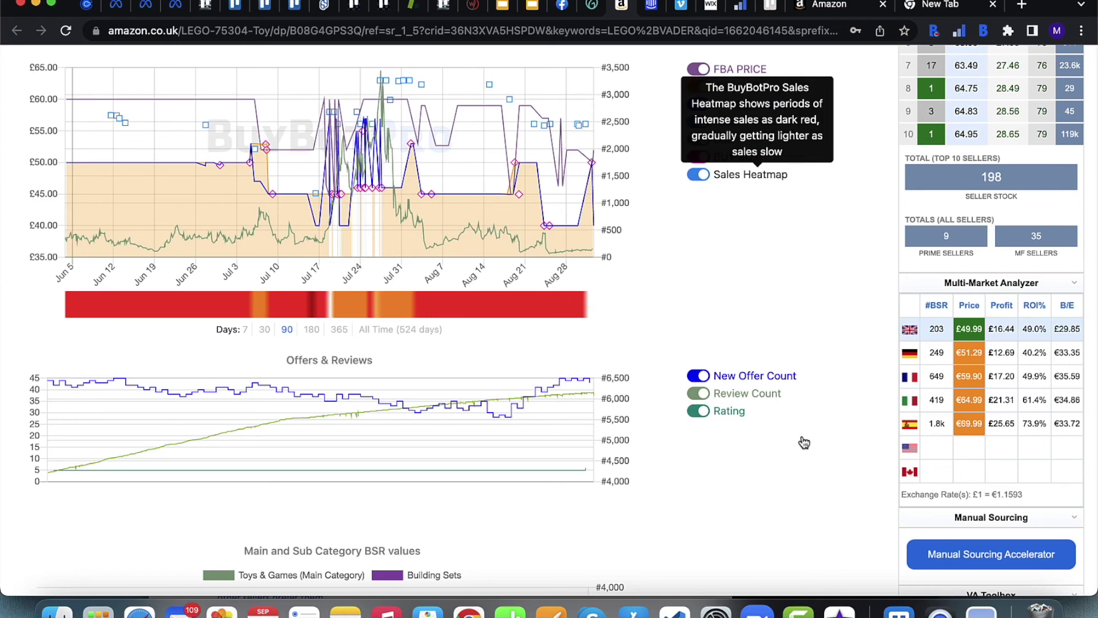
{"action": "scroll", "coordinate": [804, 442], "scroll_direction": "up", "scroll_amount": 20}
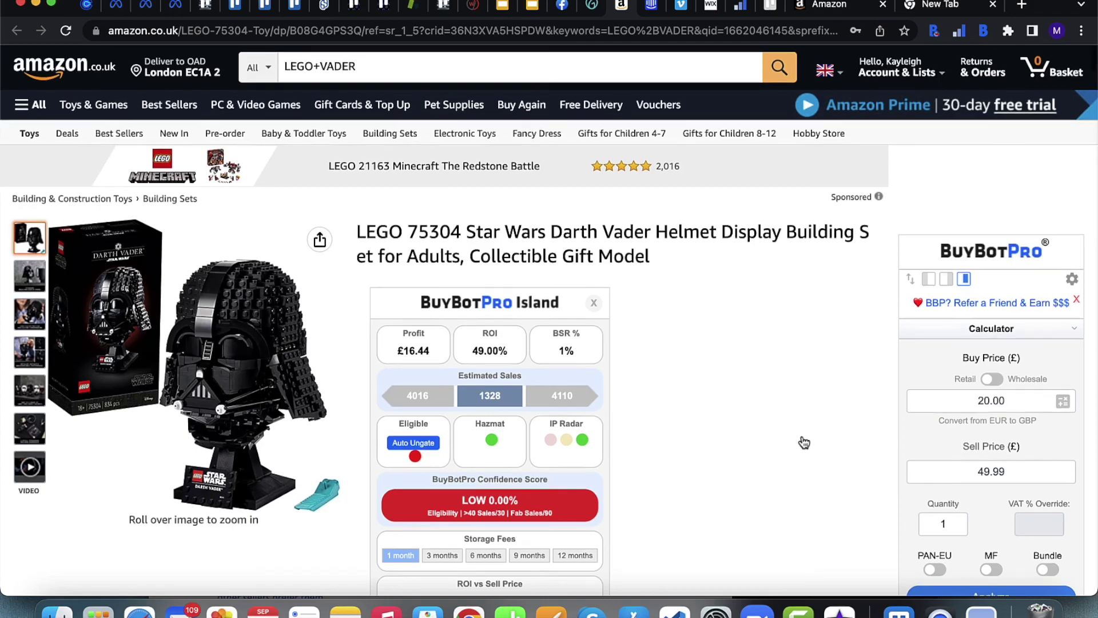
{"action": "scroll", "coordinate": [805, 442], "scroll_direction": "down", "scroll_amount": 20}
{"action": "scroll", "coordinate": [804, 442], "scroll_direction": "down", "scroll_amount": 20}
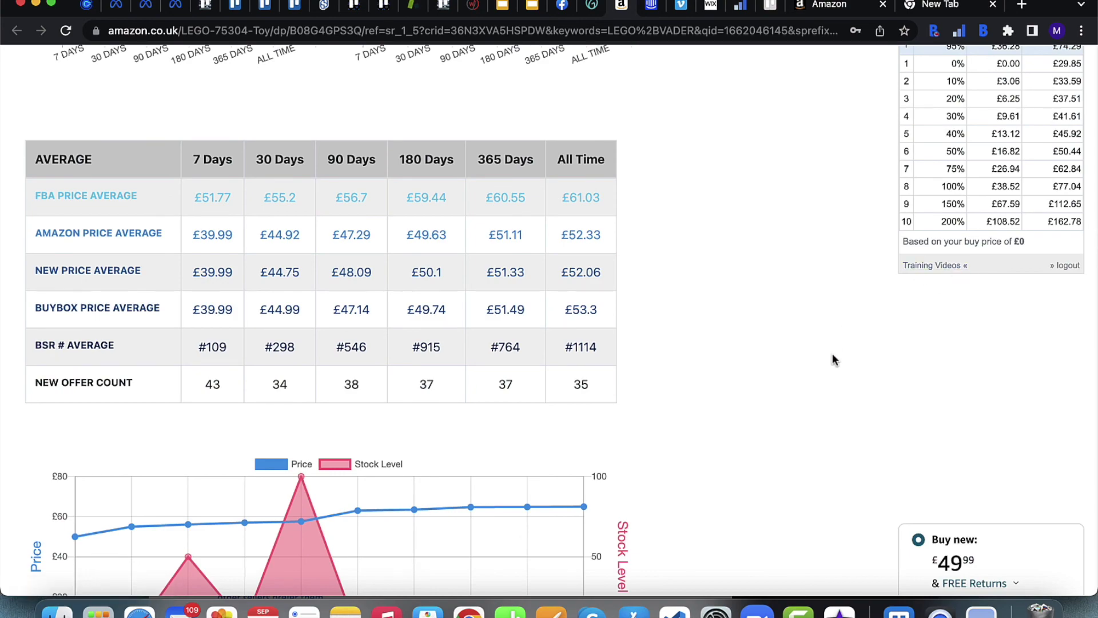
{"action": "scroll", "coordinate": [833, 356], "scroll_direction": "up", "scroll_amount": 20}
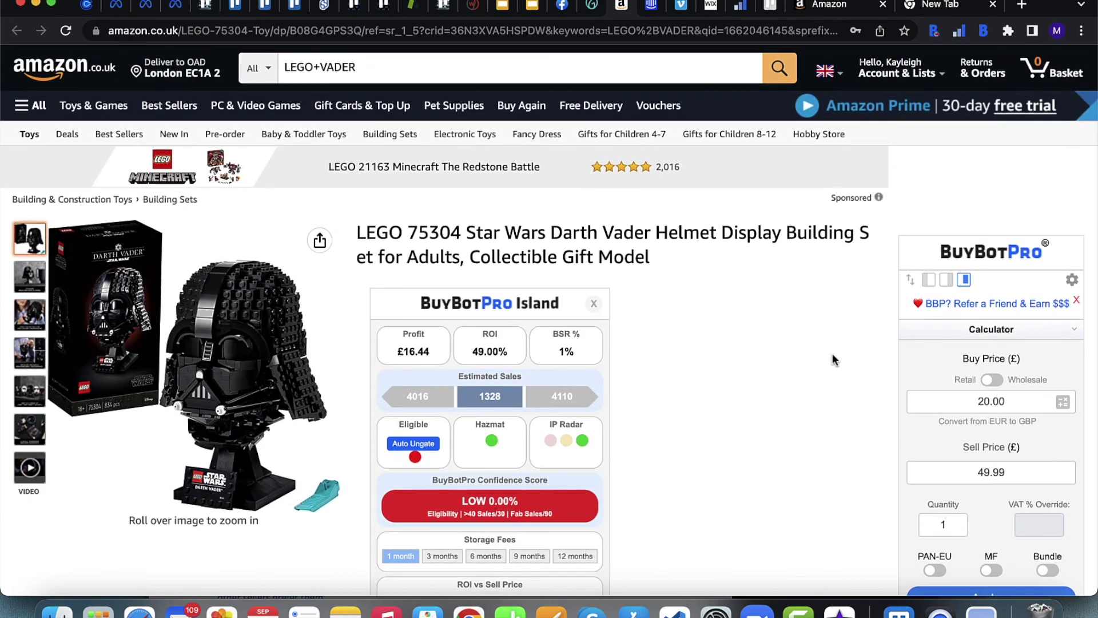